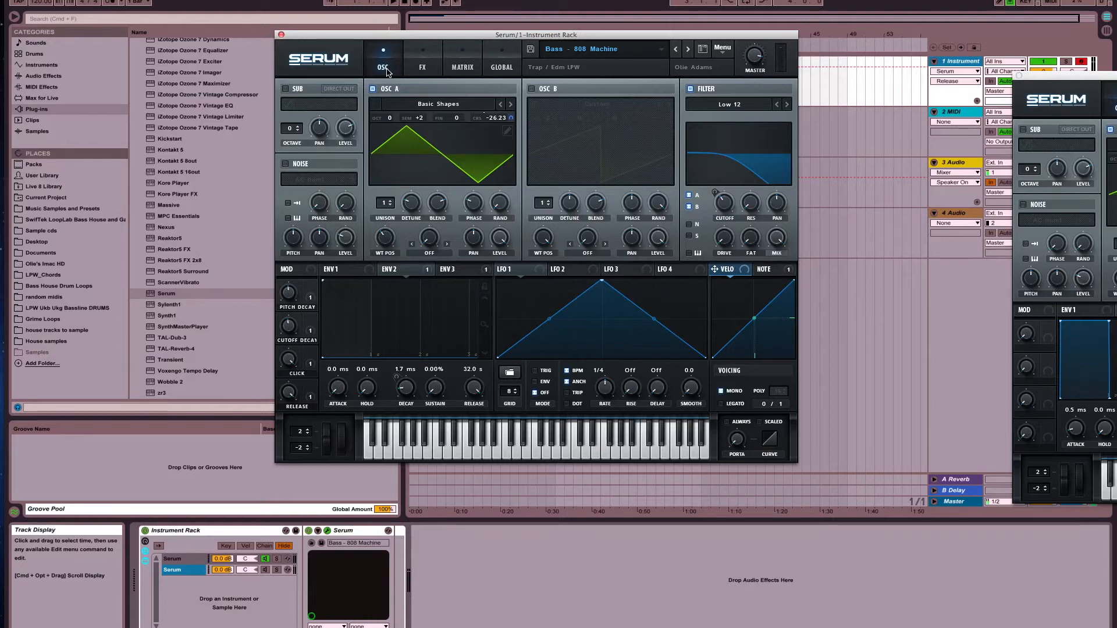
Audition the finished 808 Machine preset while varying its Pitch Decay, Click and Release macros
drag(411, 38, 366, 19)
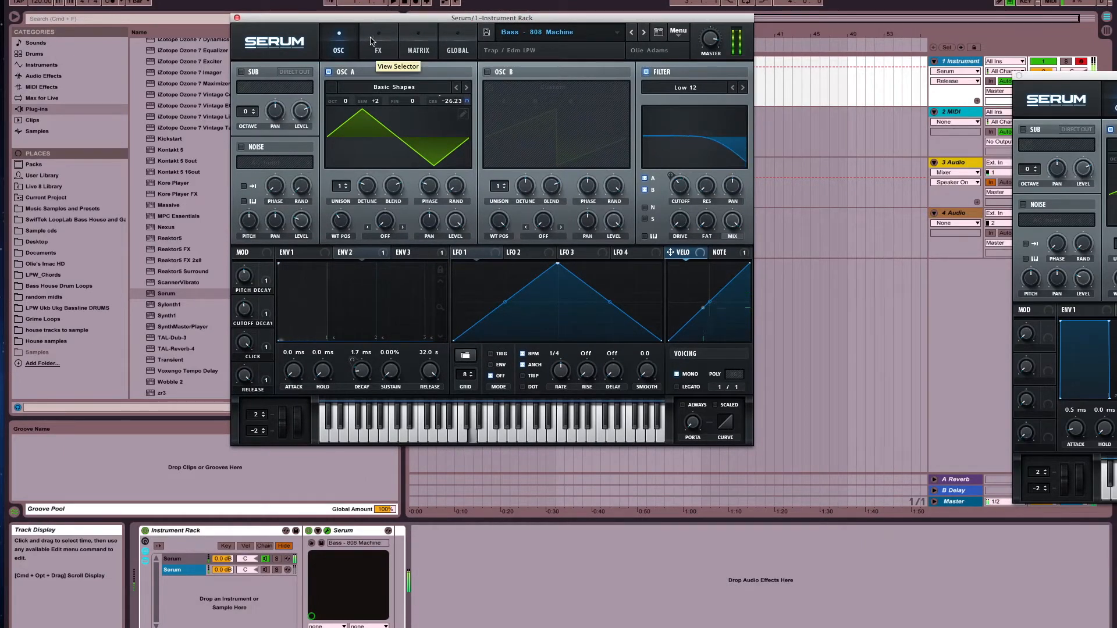
mouse_move(244, 275)
mouse_down()
mouse_move(244, 255)
mouse_move(246, 326)
mouse_move(257, 276)
mouse_move(245, 307)
mouse_move(252, 359)
mouse_move(241, 311)
mouse_move(253, 265)
mouse_up()
drag(243, 347, 245, 288)
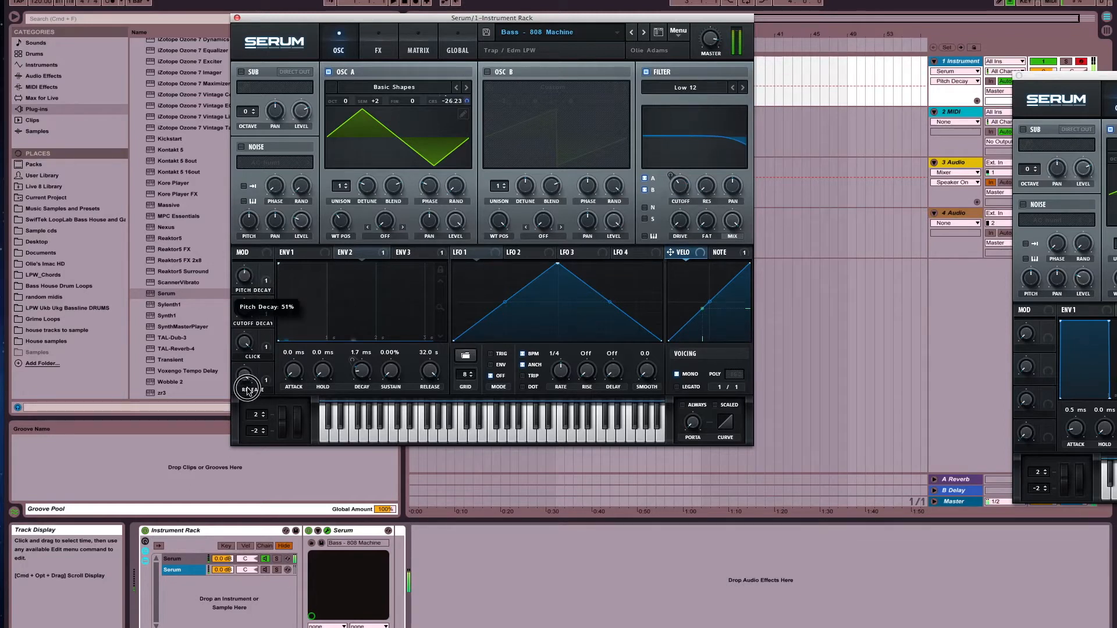
drag(244, 377, 271, 404)
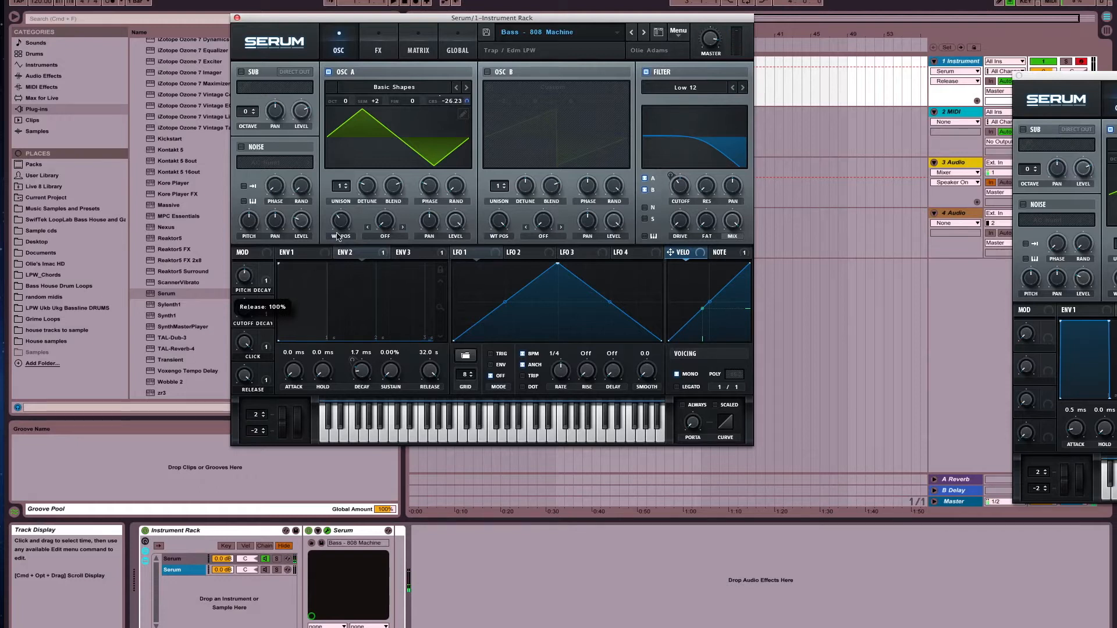
Audition oscillator A of the finished preset at wavetable position 4 with master volume at 61%, and restore the triangle shape
drag(346, 226, 348, 210)
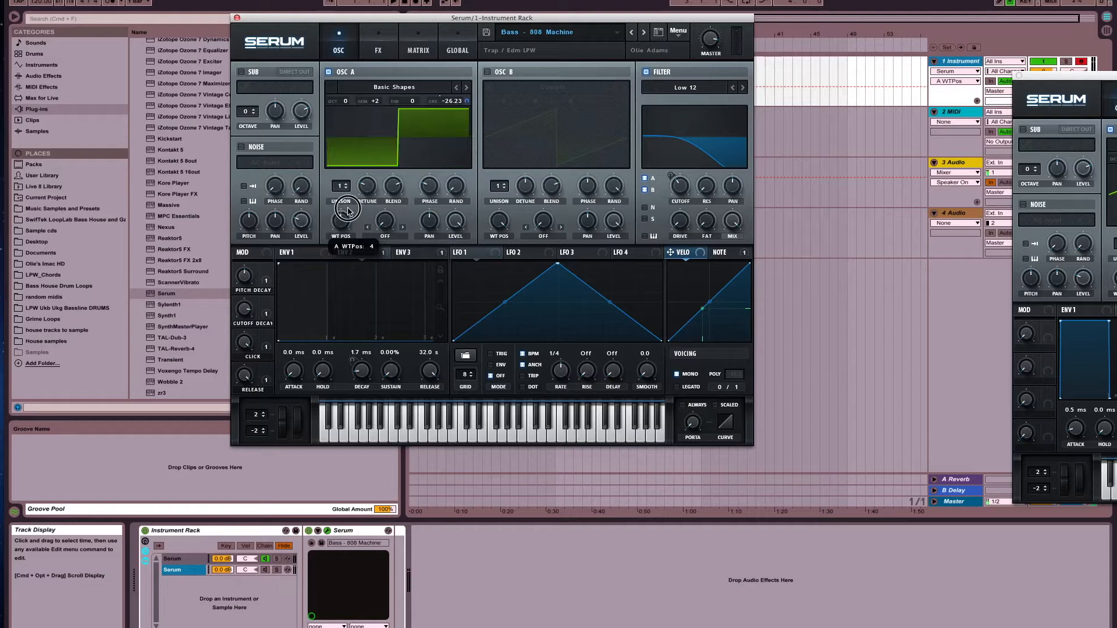
click(709, 39)
mouse_move(717, 71)
mouse_down()
mouse_move(720, 91)
mouse_move(719, 63)
mouse_up()
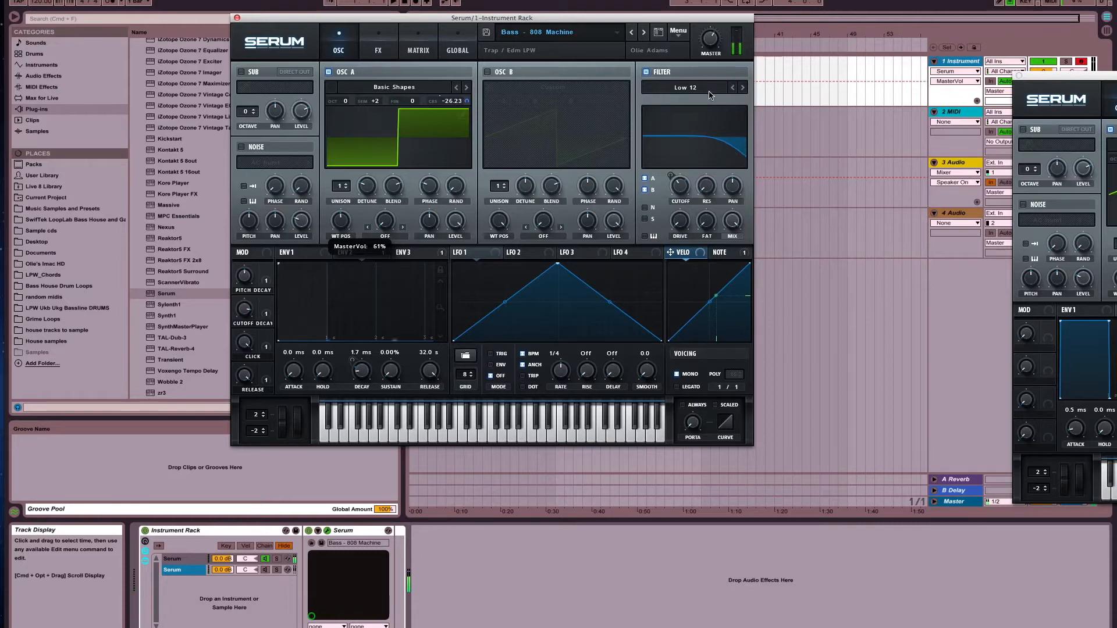
drag(341, 221, 357, 251)
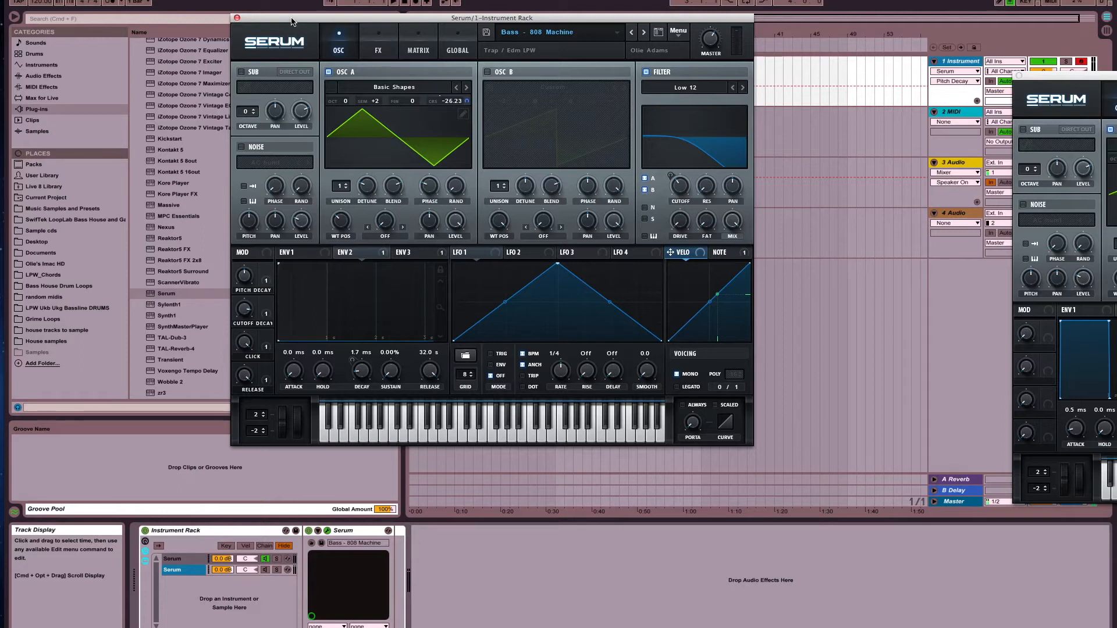
Place the finished preset beside the Init patch and load the Analog wavetable Basic Shapes into the Init patch's oscillator A
drag(292, 22, 780, 82)
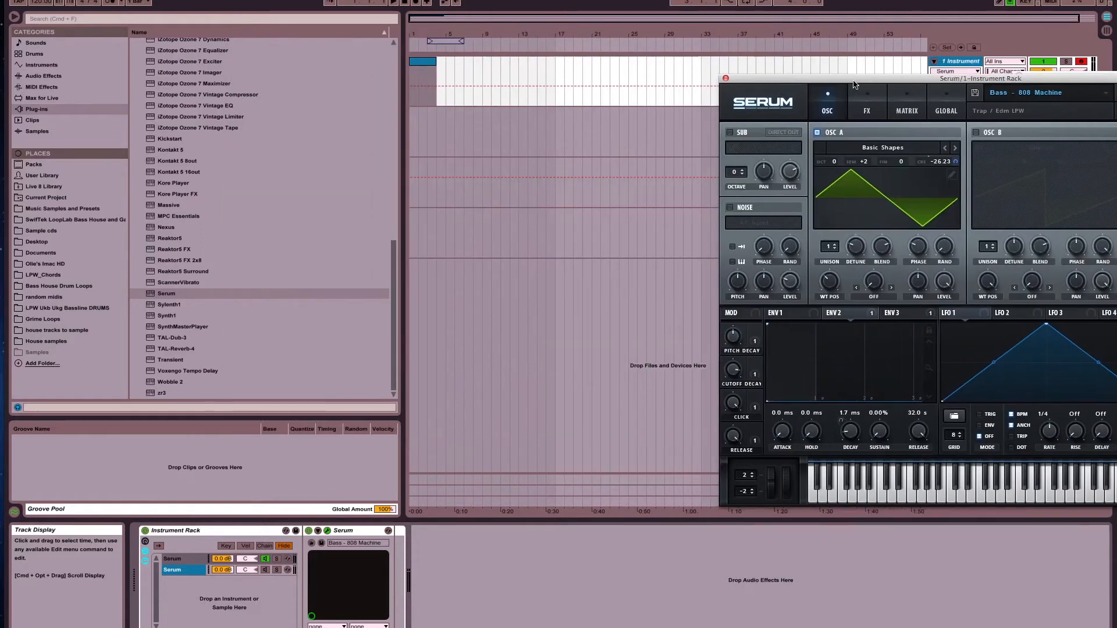
drag(1026, 78, 1026, 86)
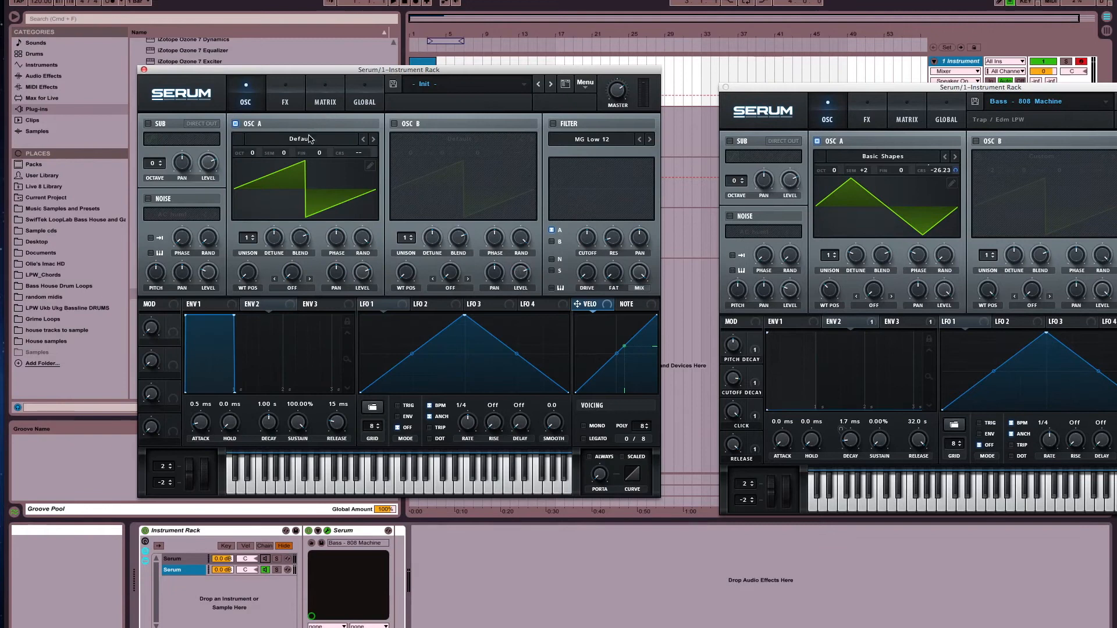
click(304, 139)
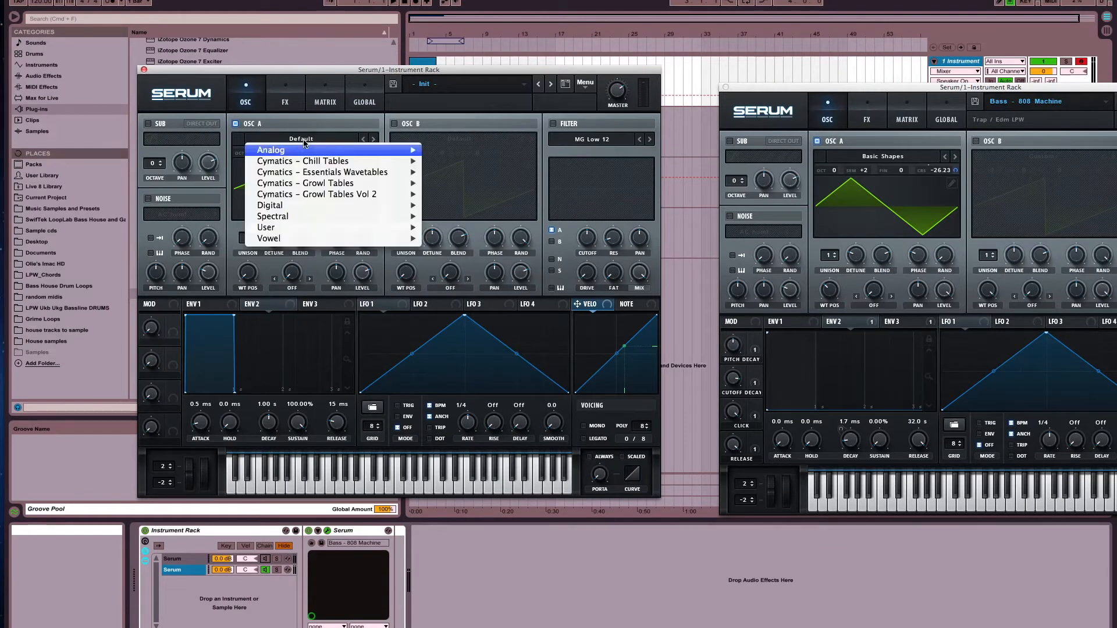
mouse_move(308, 150)
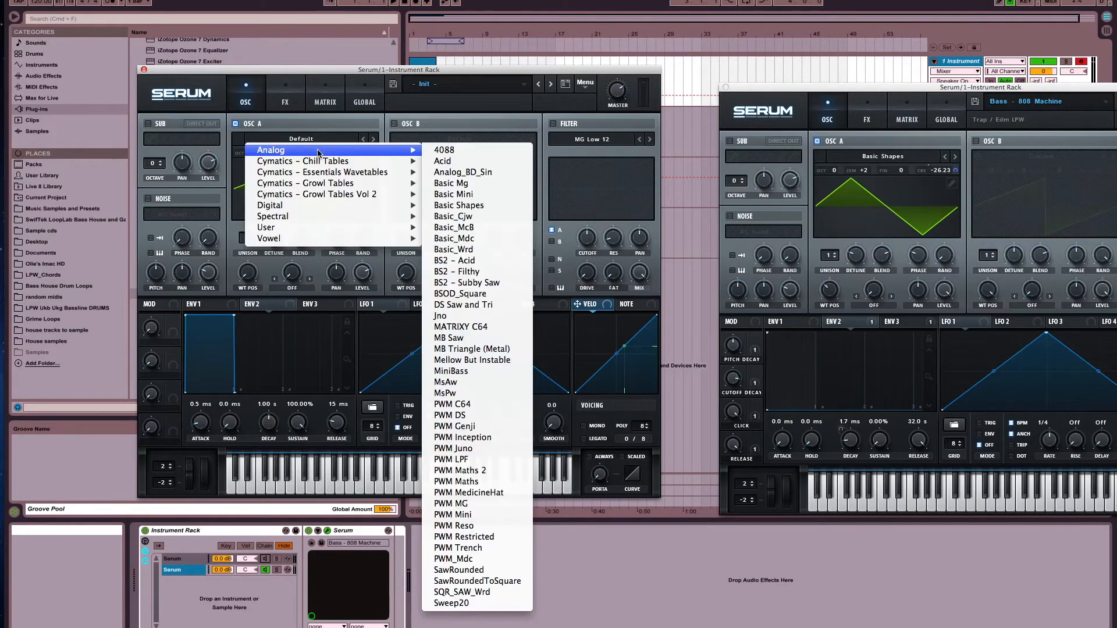
click(472, 205)
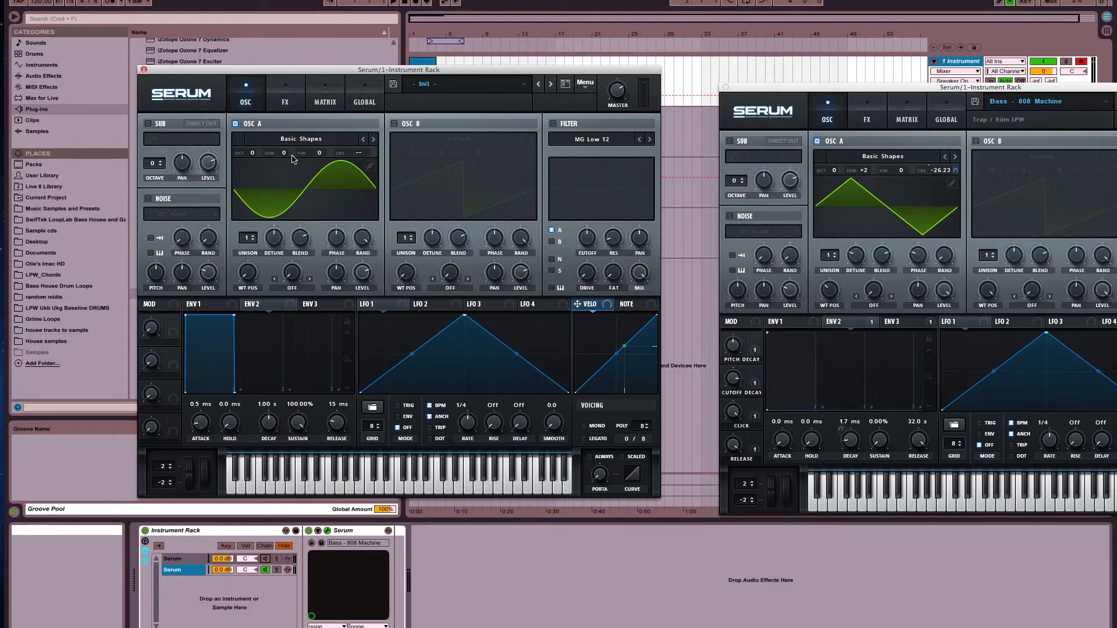
Set oscillator A's semitone offset to +2 and its wavetable position to 3 in the Init patch
drag(286, 157, 289, 148)
drag(252, 271, 259, 238)
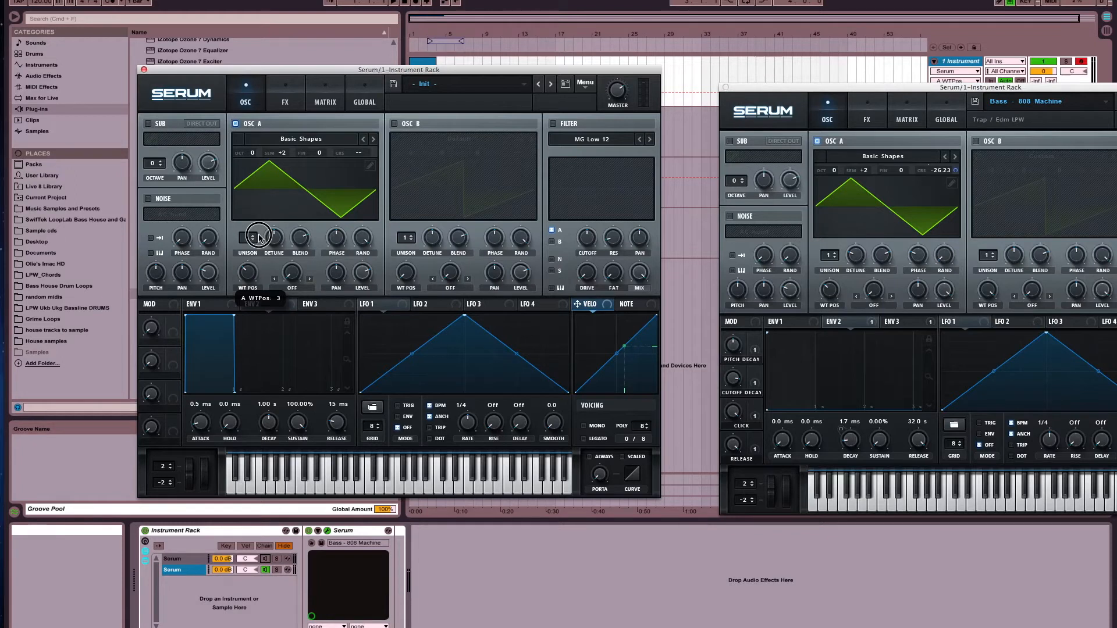
drag(260, 238, 259, 238)
Turn oscillator A's phase randomness to minimum and keep its start phase at about 180
drag(360, 243, 357, 478)
click(334, 244)
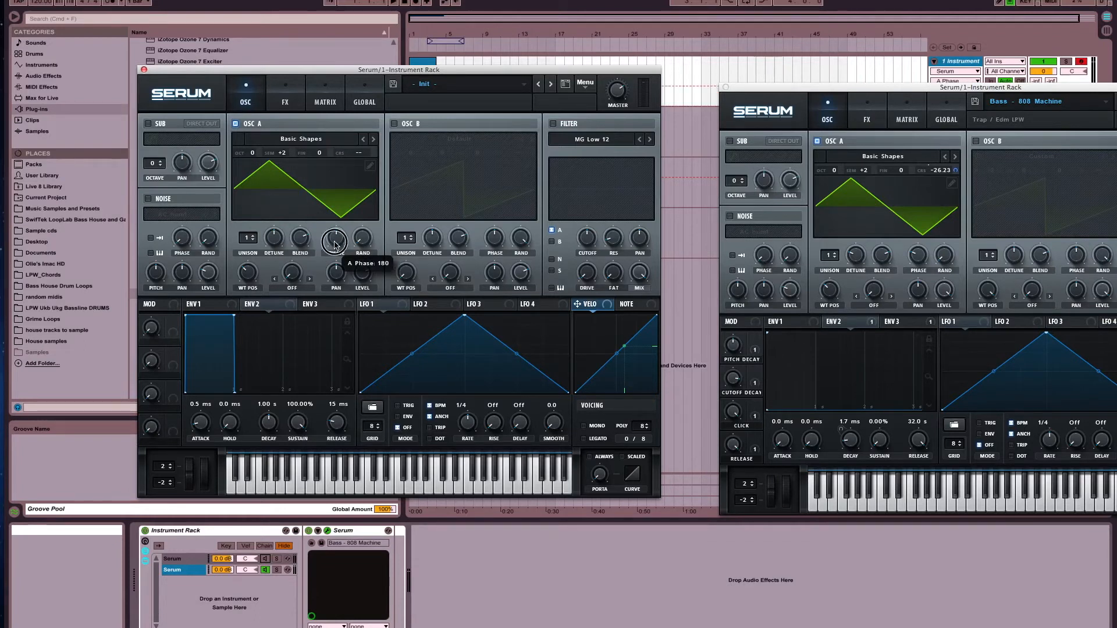
drag(335, 243, 334, 265)
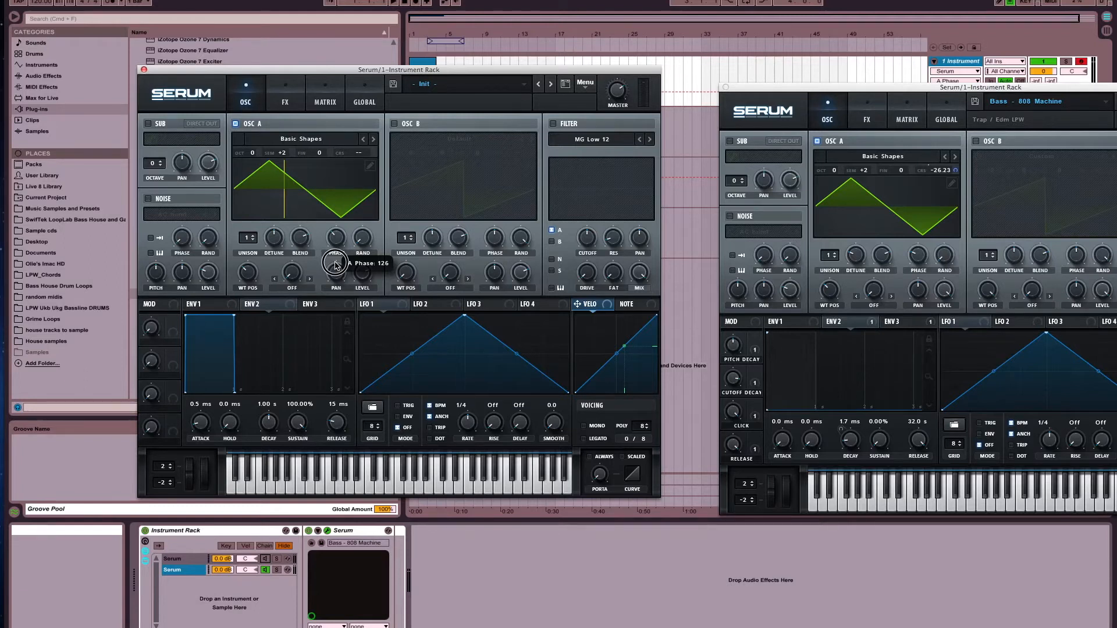
drag(335, 265, 334, 245)
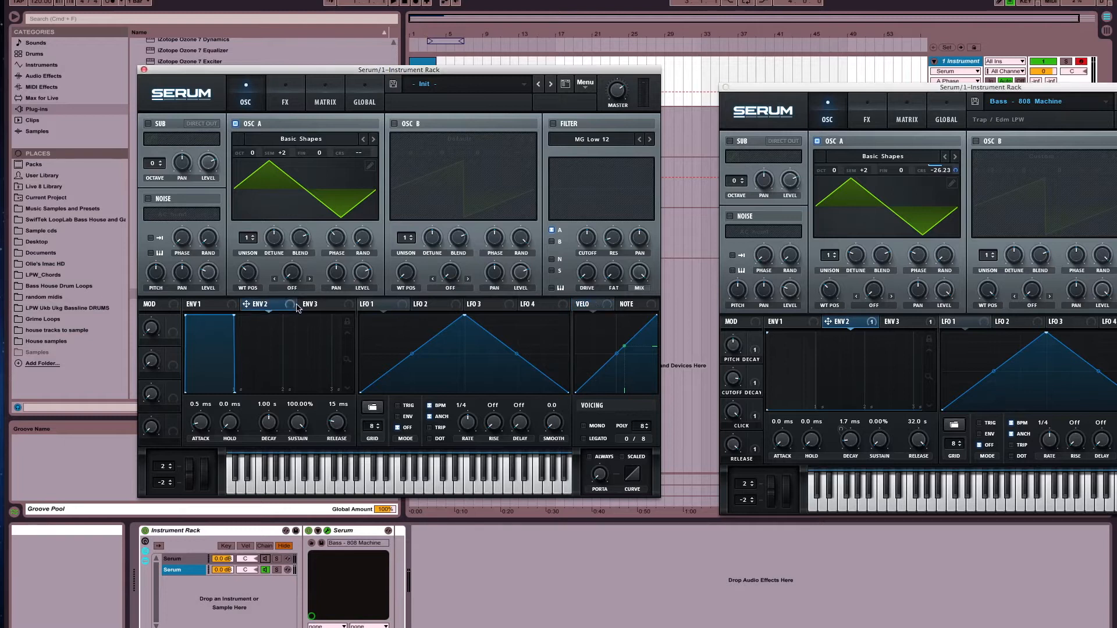
Assign Env 2 to oscillator A's coarse pitch and match the modulation amount to the finished preset's in the matrix
drag(297, 309, 376, 153)
click(911, 120)
click(328, 105)
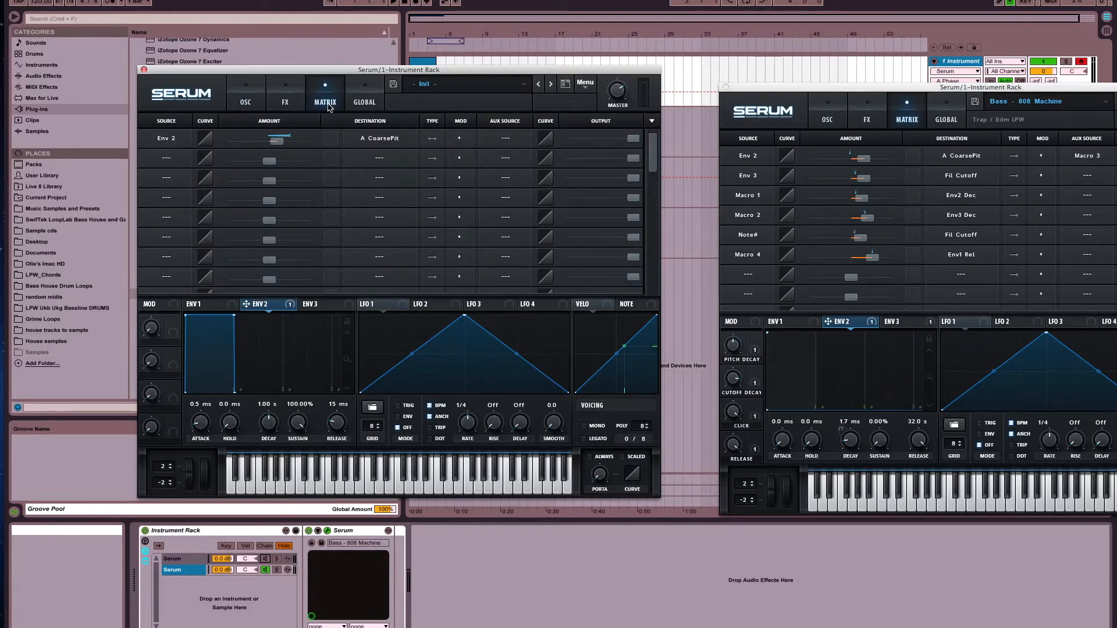
click(860, 158)
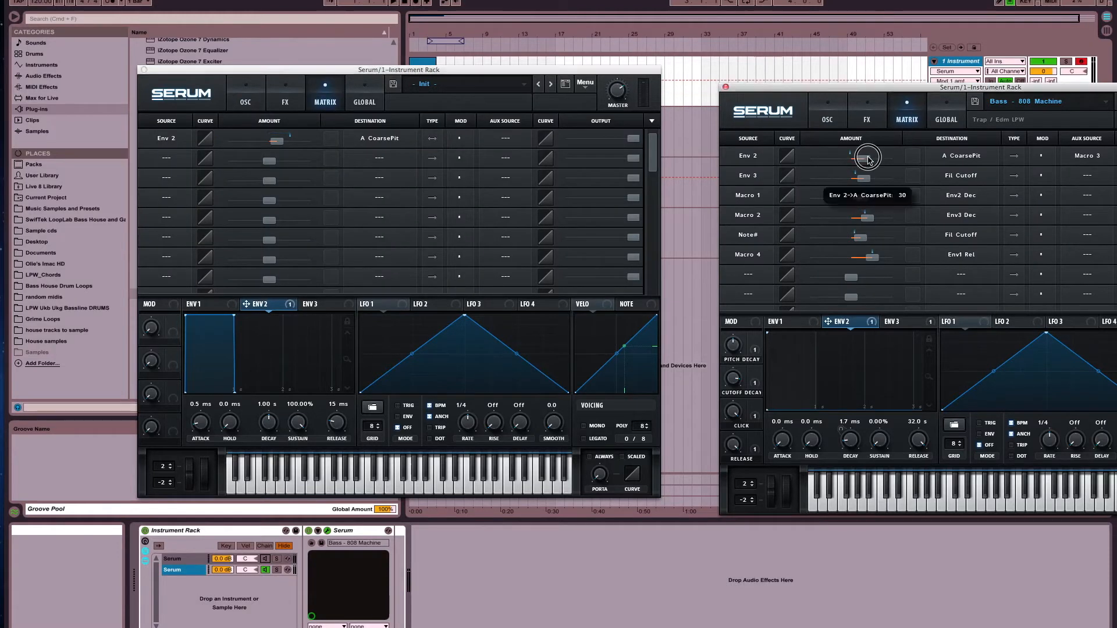
drag(281, 145, 286, 145)
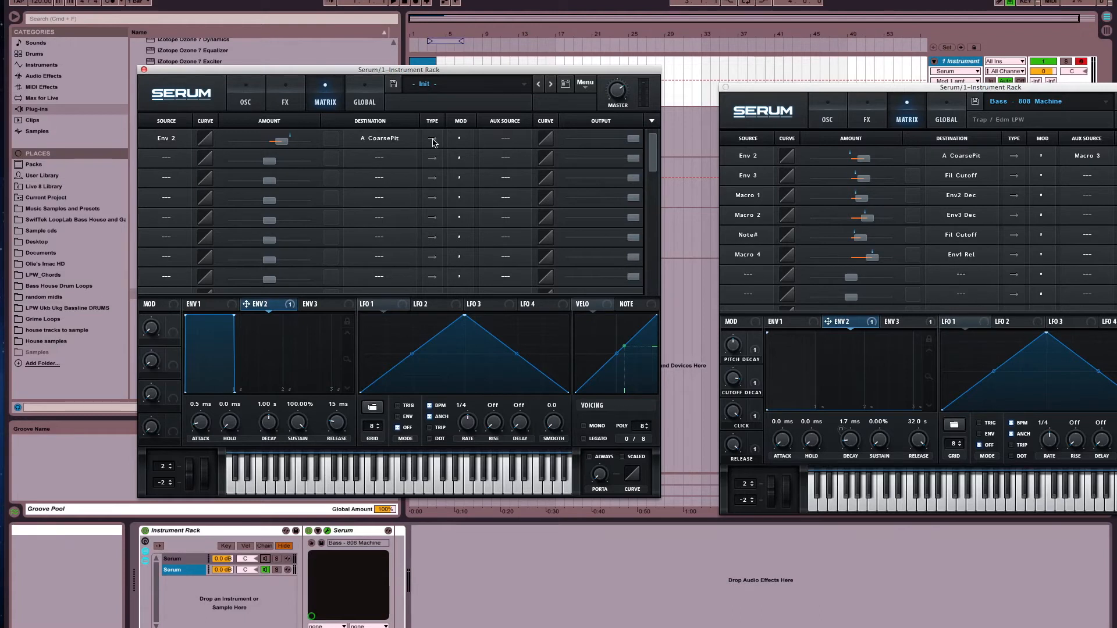
Set Macro 3 as the auxiliary source for the Env 2 pitch modulation and lower oscillator A's coarse pitch to -26.21
click(504, 141)
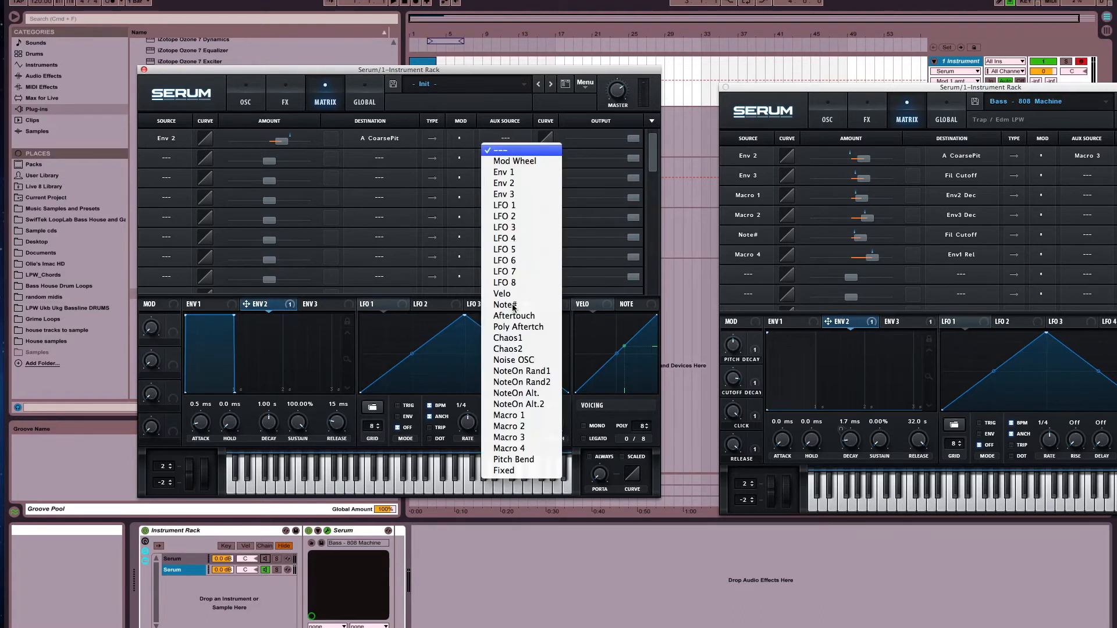
click(529, 439)
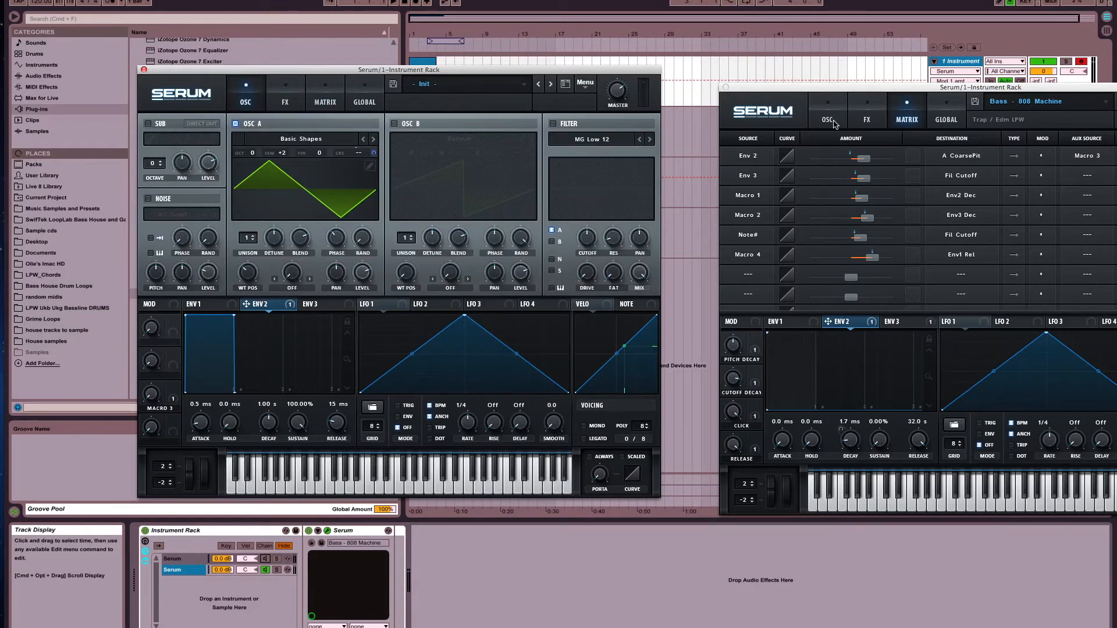
click(833, 121)
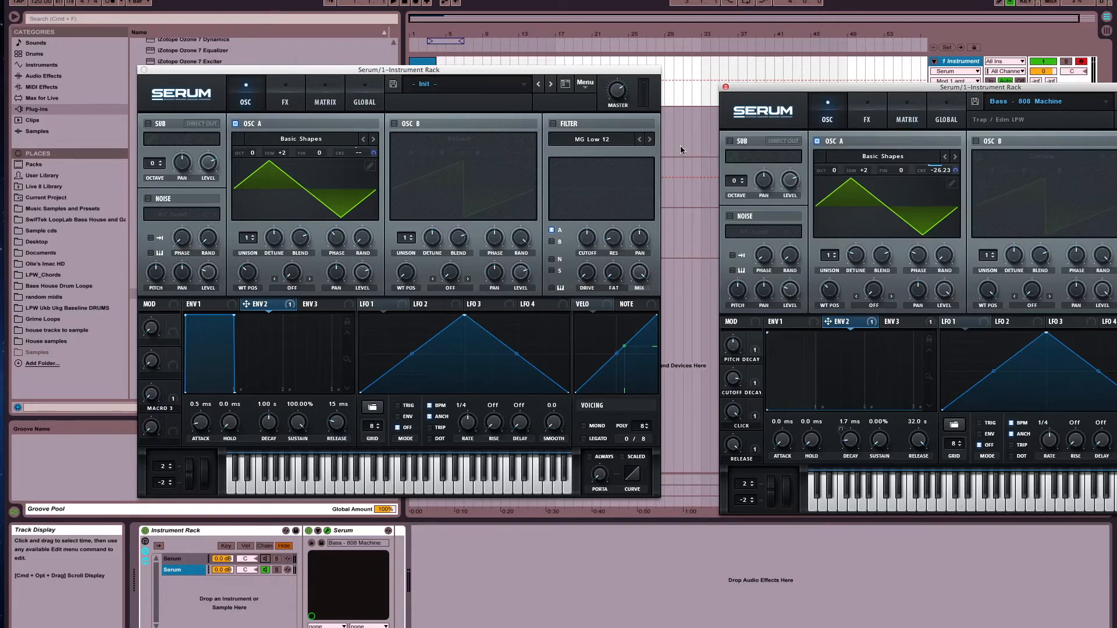
drag(356, 154, 359, 223)
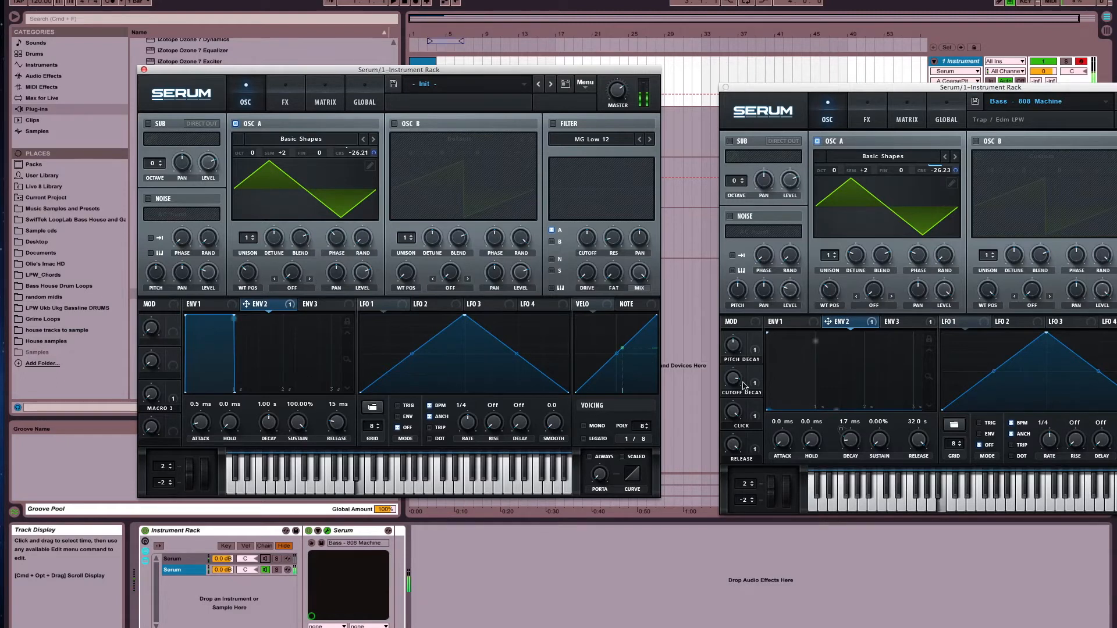
Set Env 2's attack and hold to 0.0 ms
drag(200, 423, 212, 462)
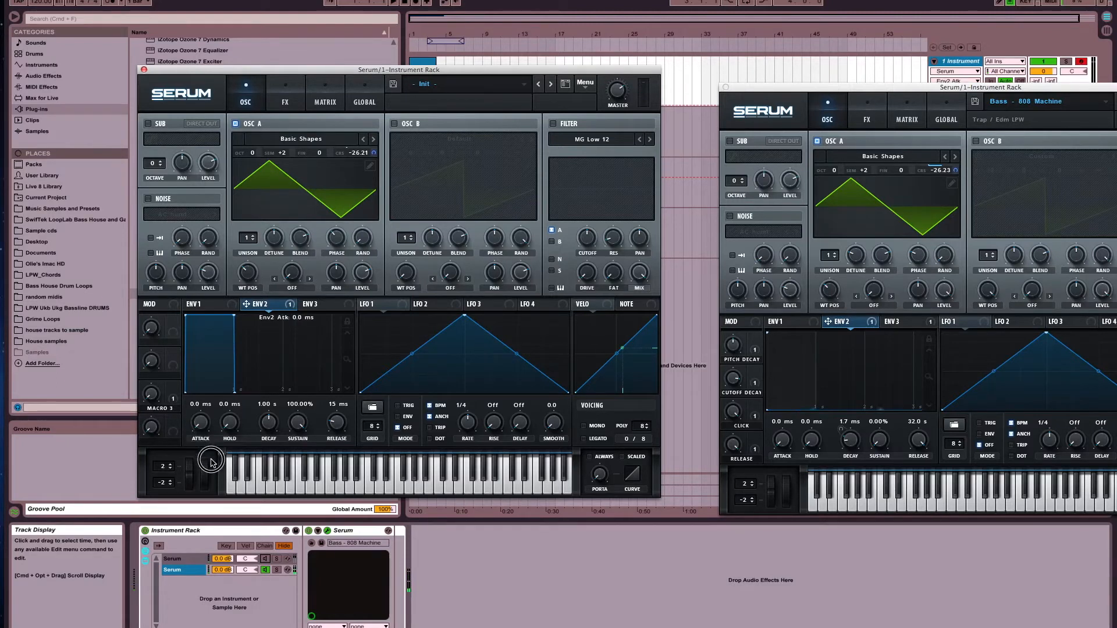
click(235, 429)
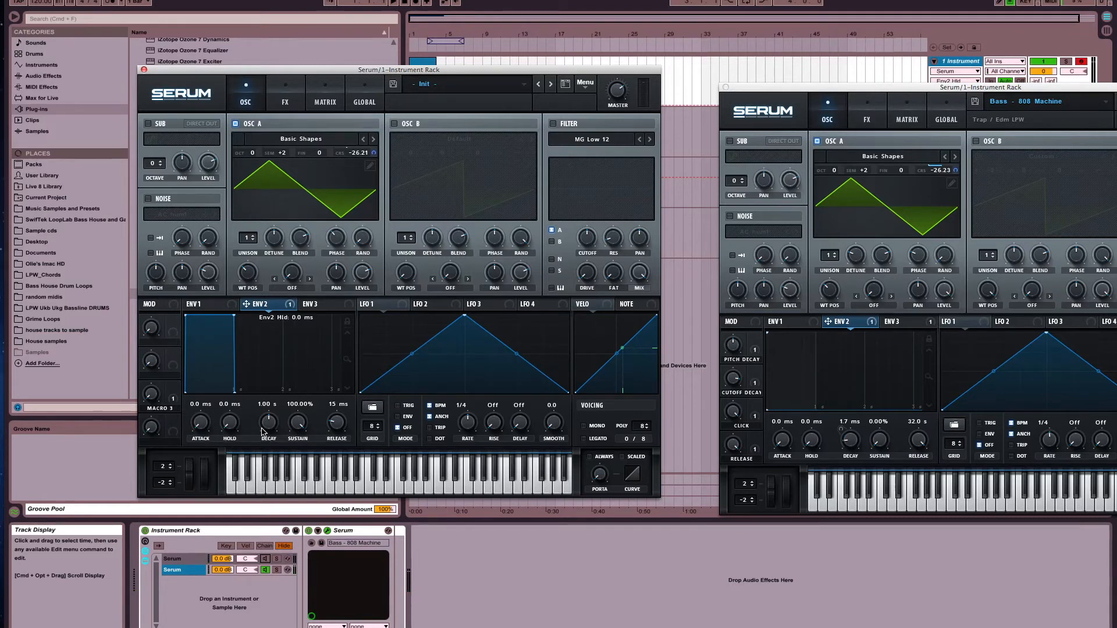
Enable typable values on controls in the global preferences and set Env 2's decay to 1.7 ms
click(273, 405)
click(364, 102)
click(344, 240)
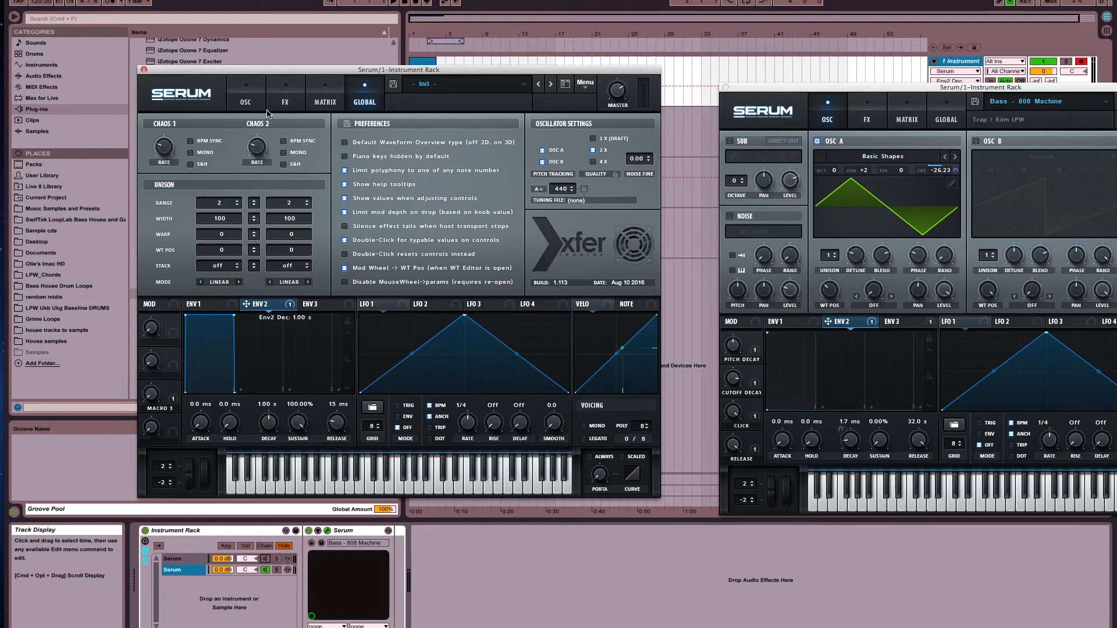
click(280, 103)
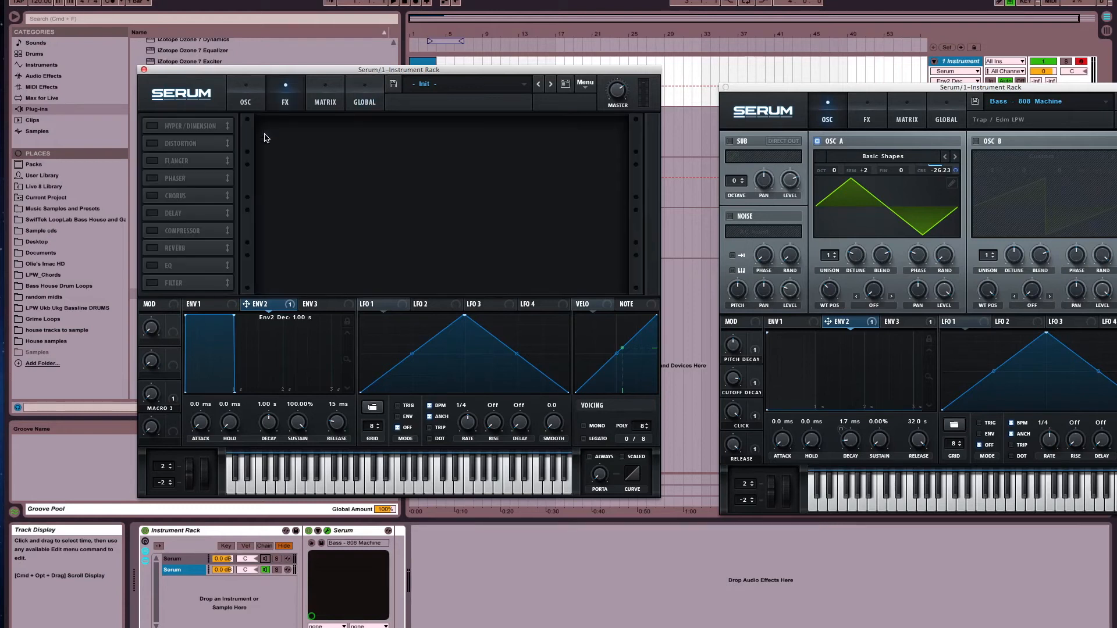
double_click(270, 406)
text(1.7)
key(Return)
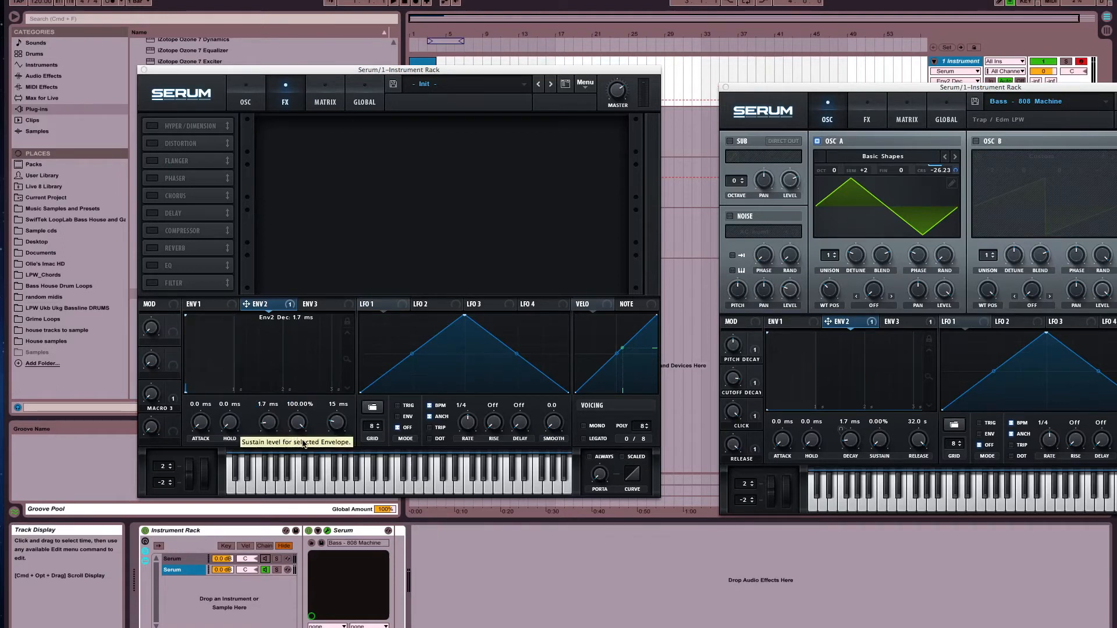
Set Env 2's sustain to 0.00% and its release to 32.0 s
drag(302, 443, 303, 489)
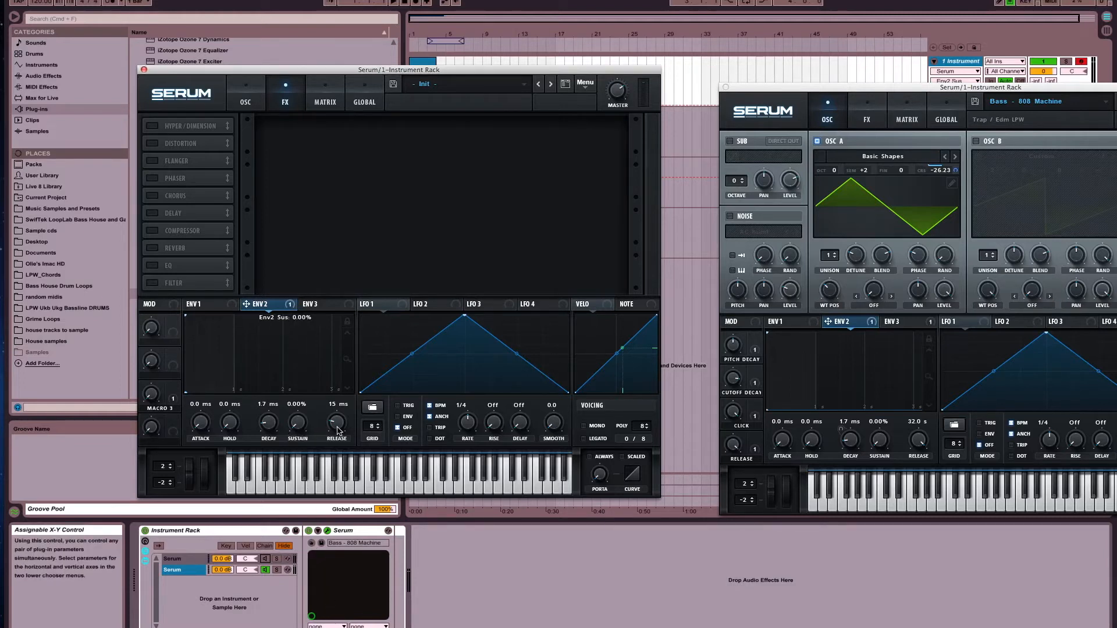
drag(337, 430, 335, 219)
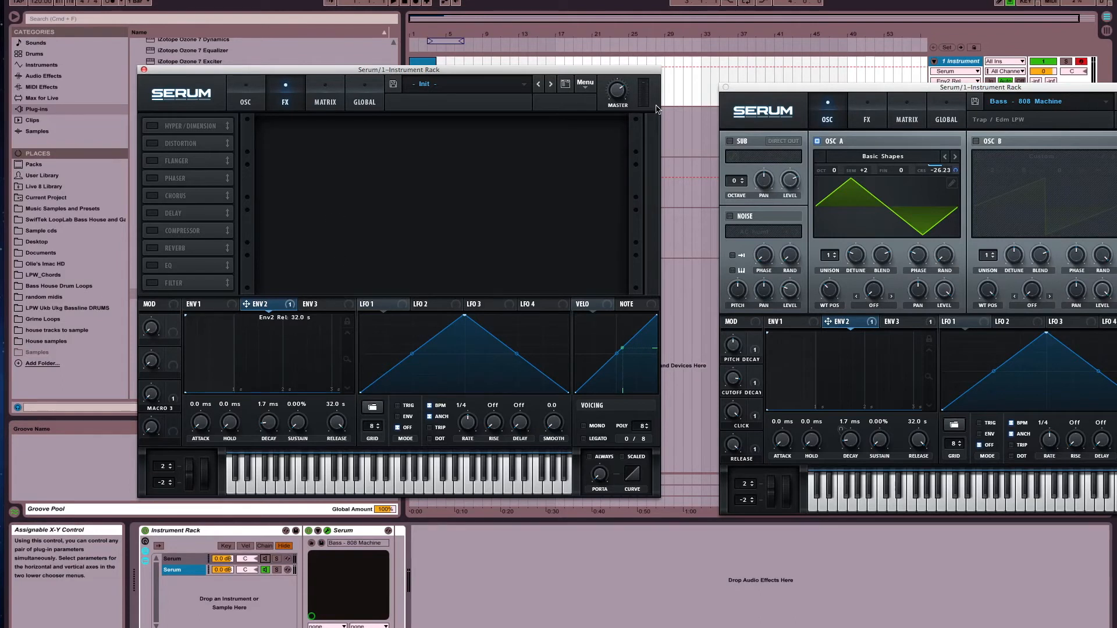
Assign Macro 1 to Env 2's decay with a modulation amount of 27, using the finished preset as reference
drag(780, 87, 718, 65)
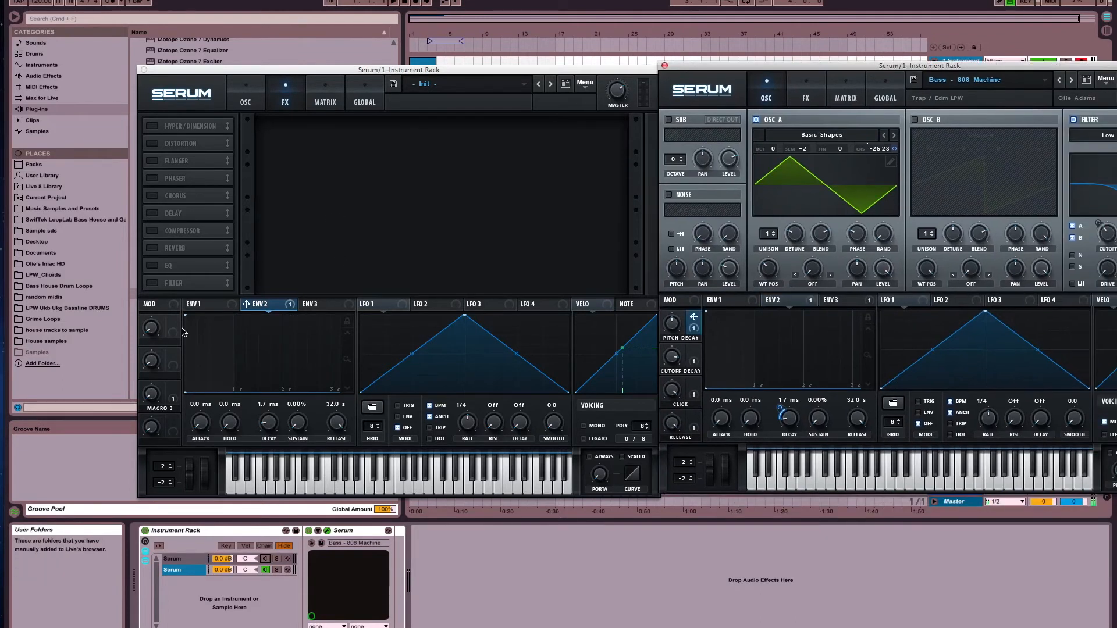
drag(173, 321, 267, 431)
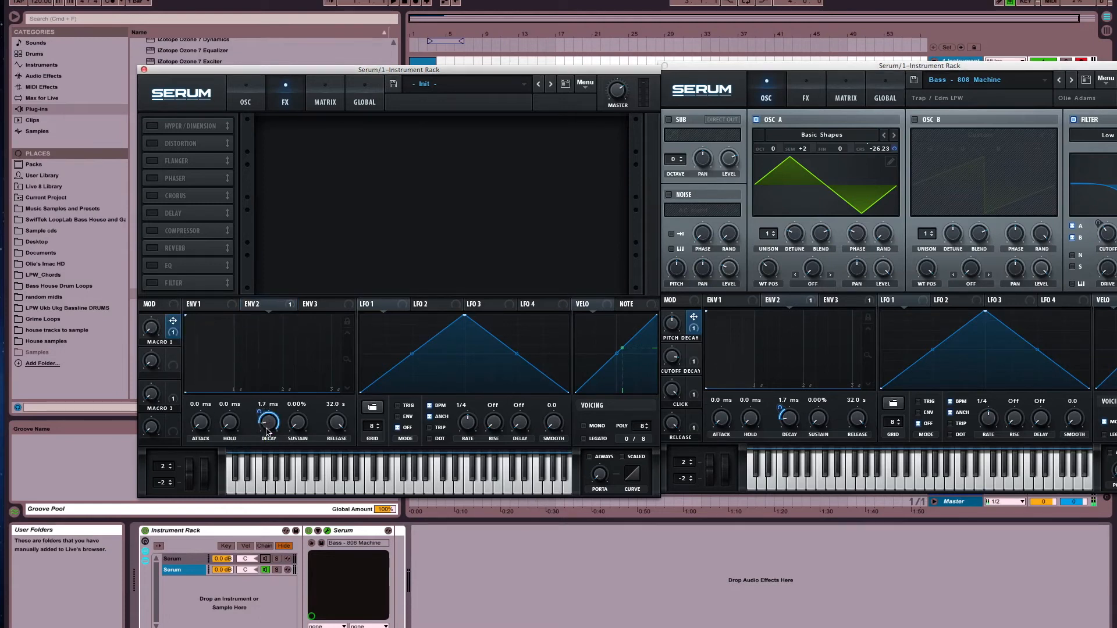
click(779, 410)
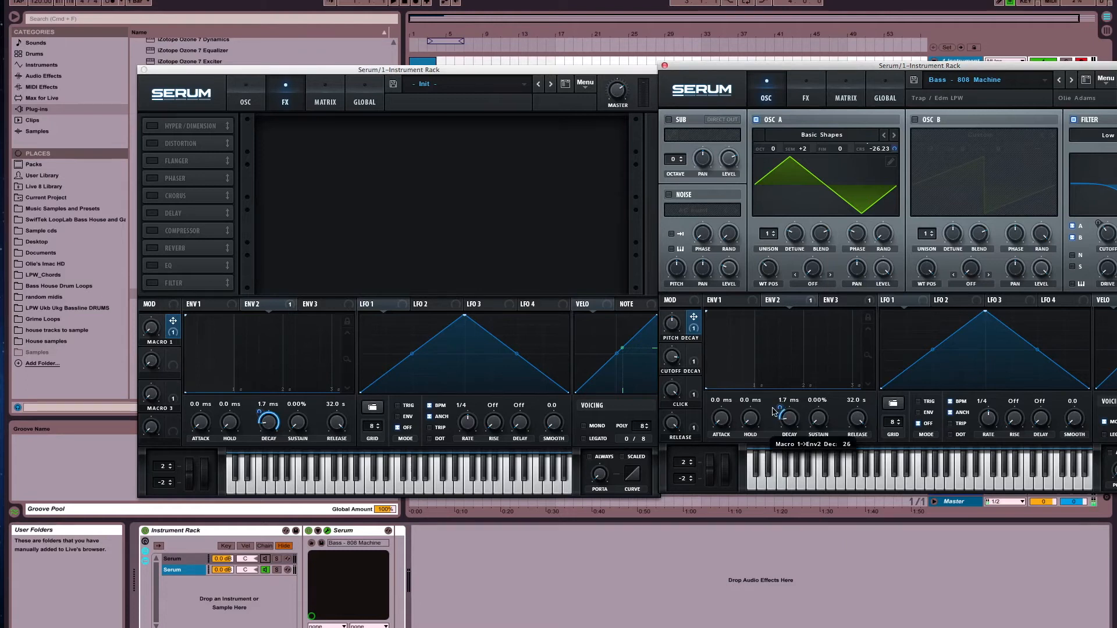
drag(260, 413, 267, 461)
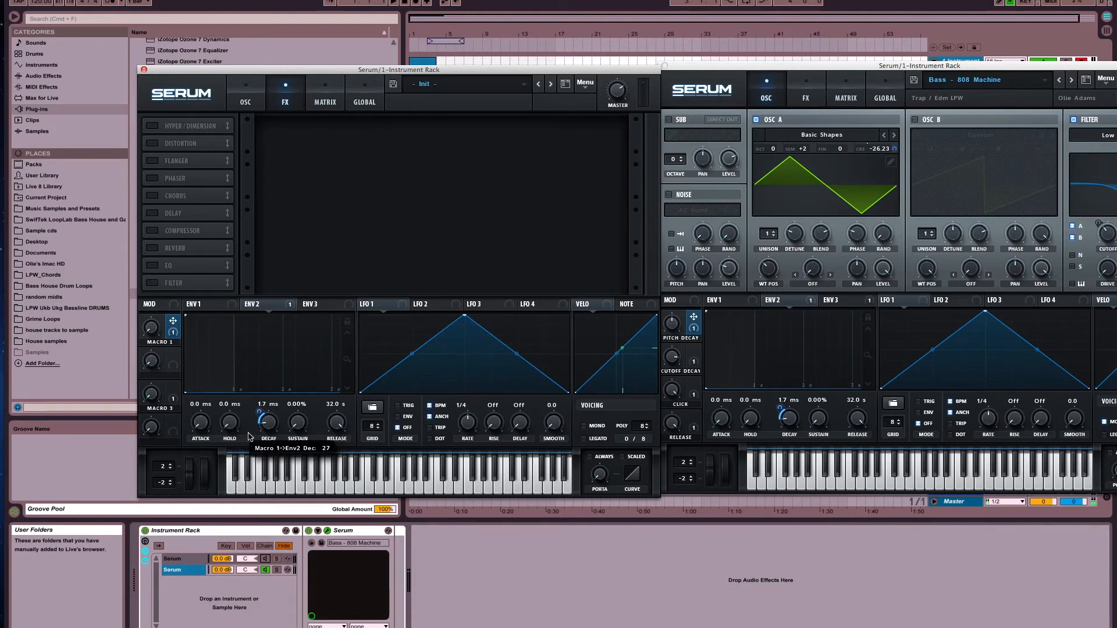
Rename Macro 1 to "Pitch Decay" and Macro 2 to "Cutoff Decay" in the Init patch
double_click(166, 345)
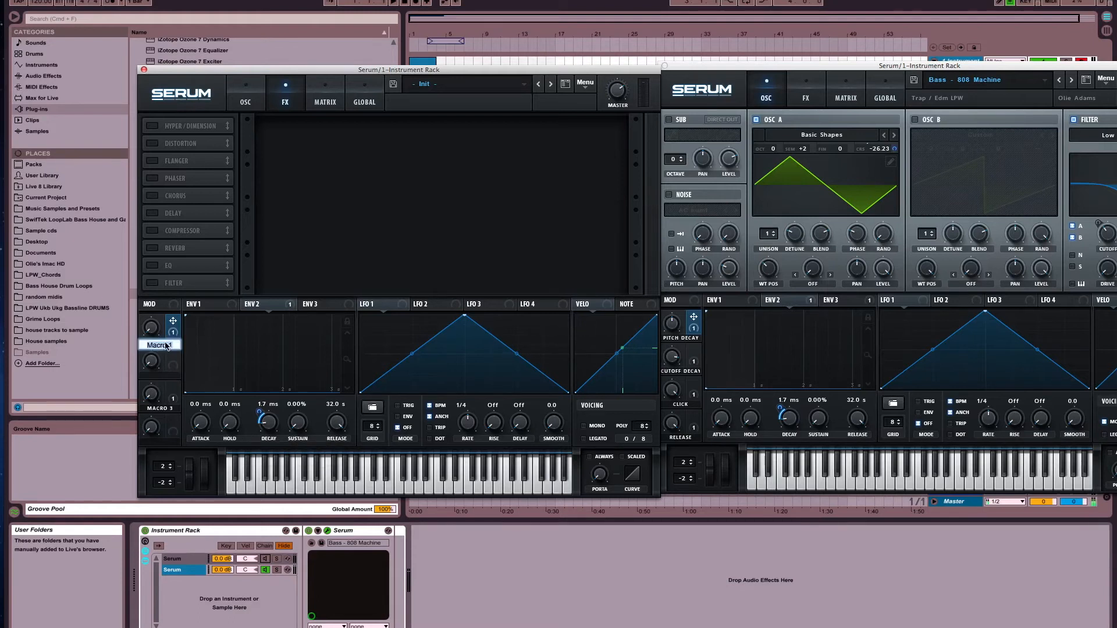
key(BackSpace)
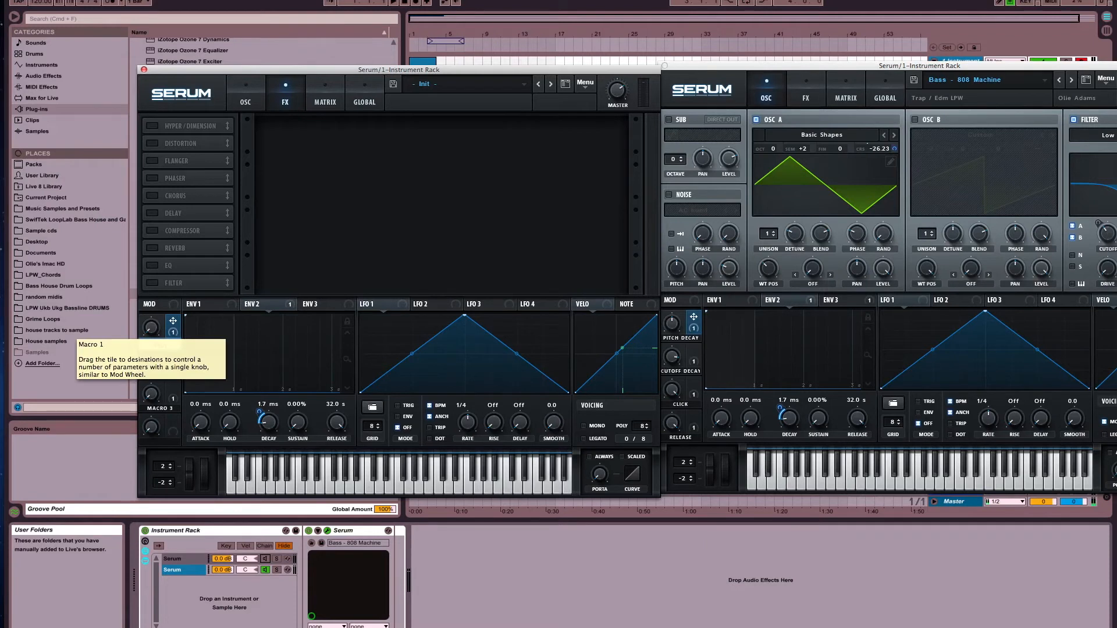
key(Return)
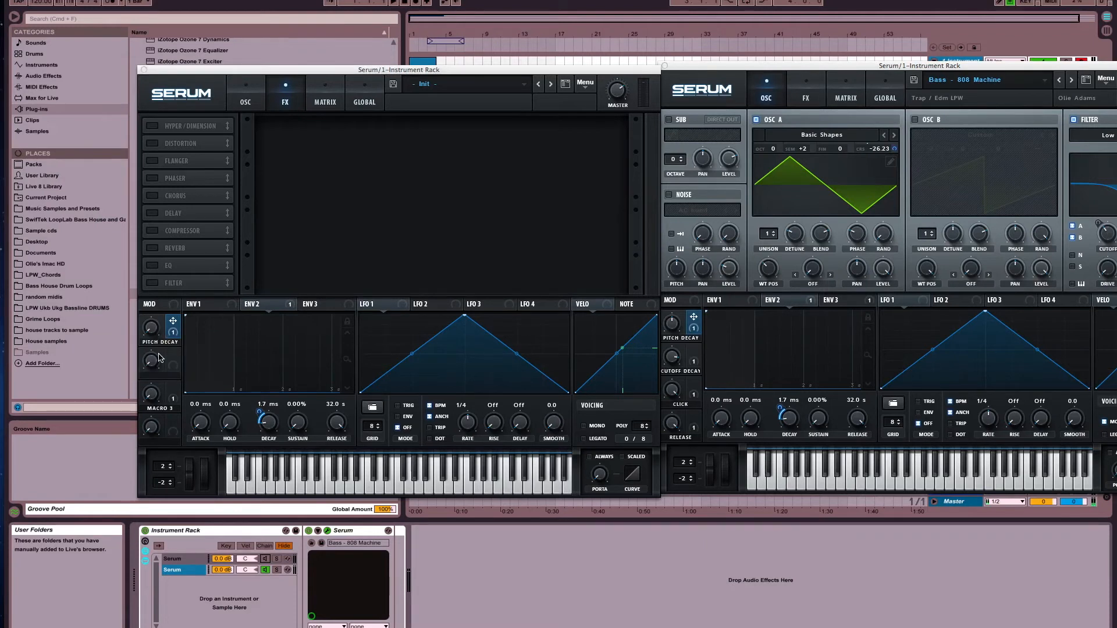
click(245, 99)
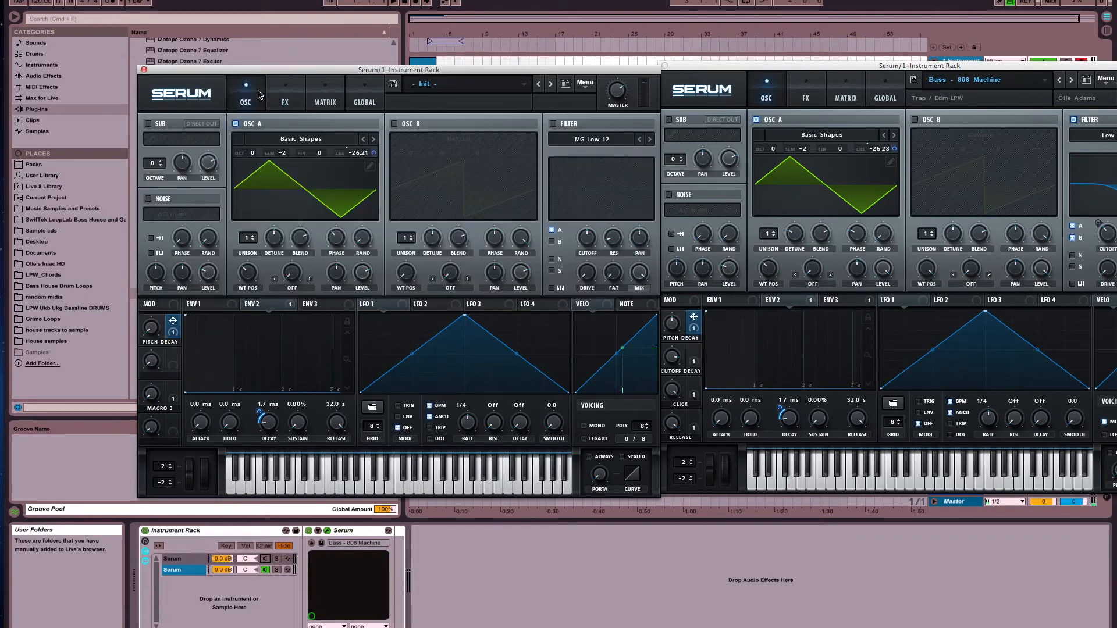
double_click(162, 378)
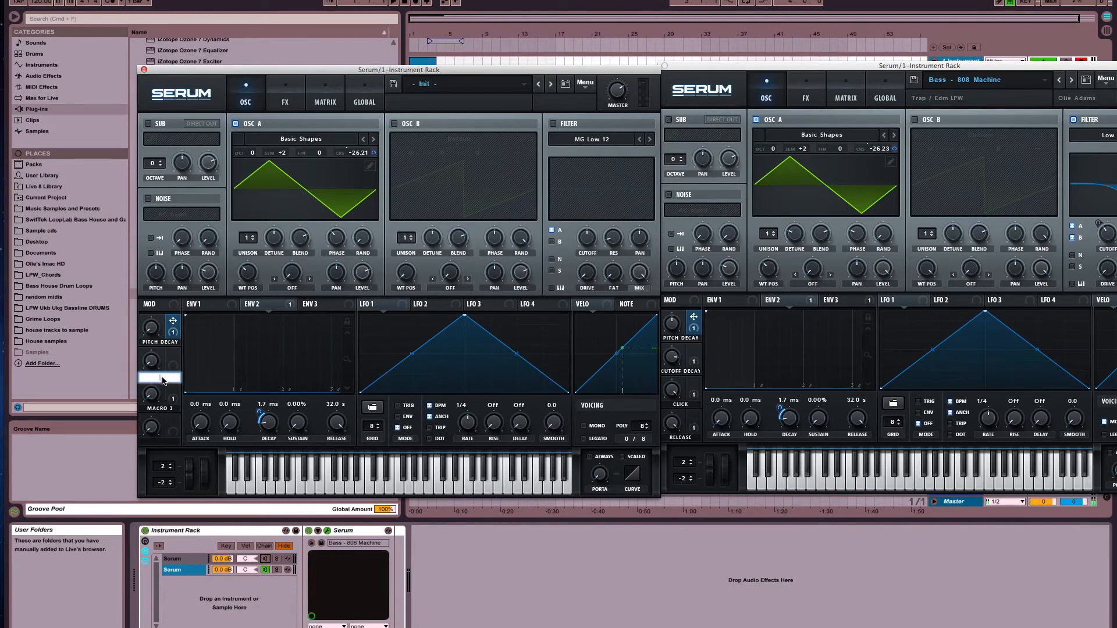
text(Cutoff Decay)
key(Return)
Rename Macro 3 to "Click" and Macro 4 to "Release" in the Init patch
double_click(172, 411)
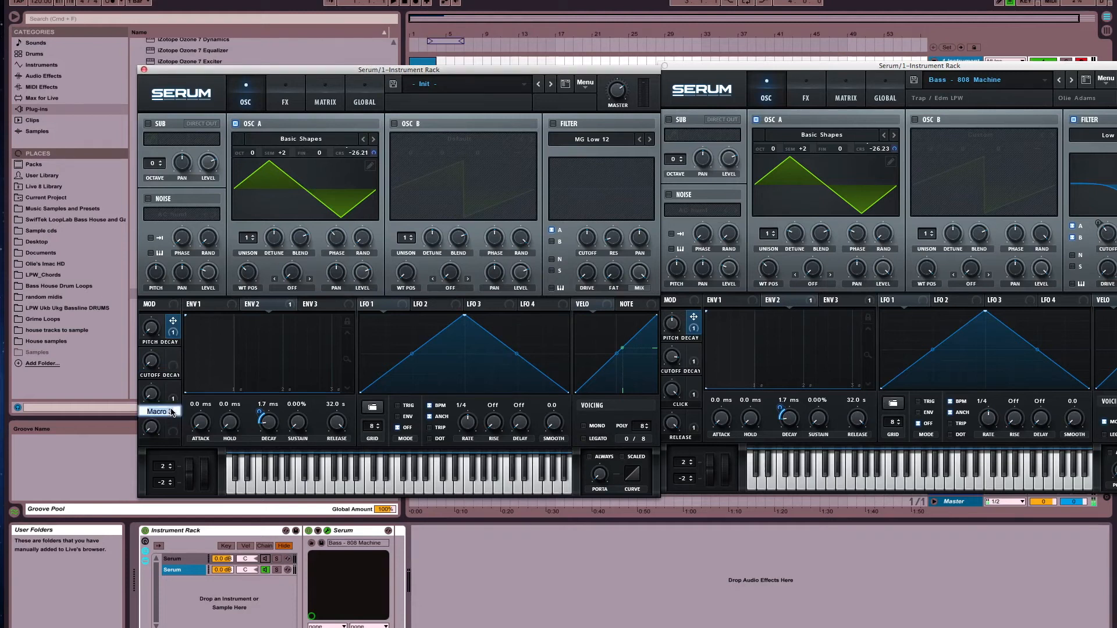
text(Cl)
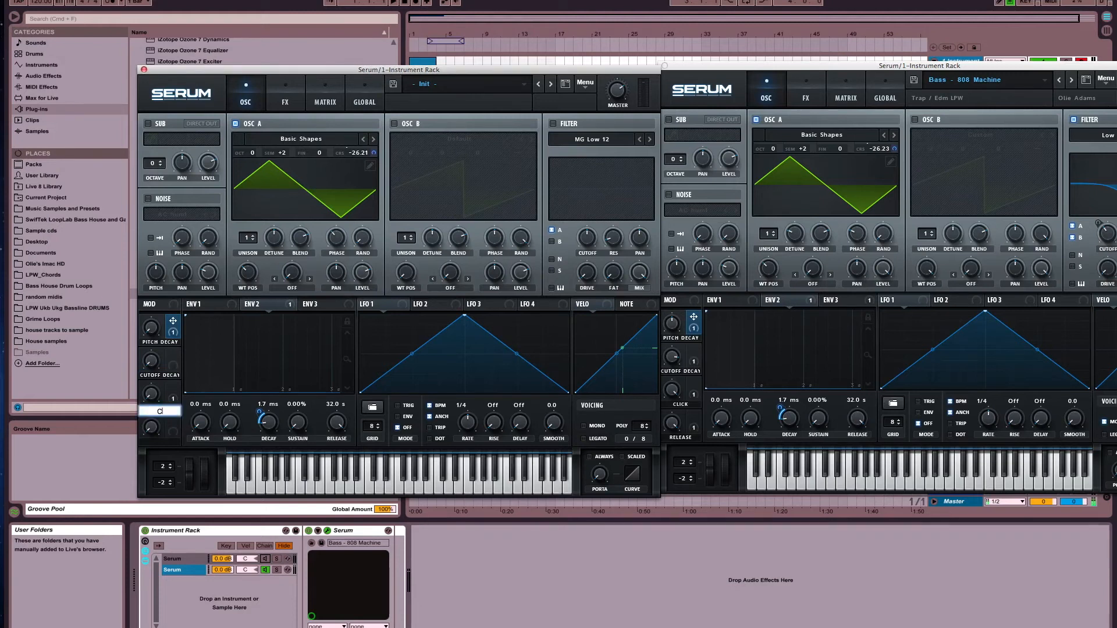
text(ick)
key(Return)
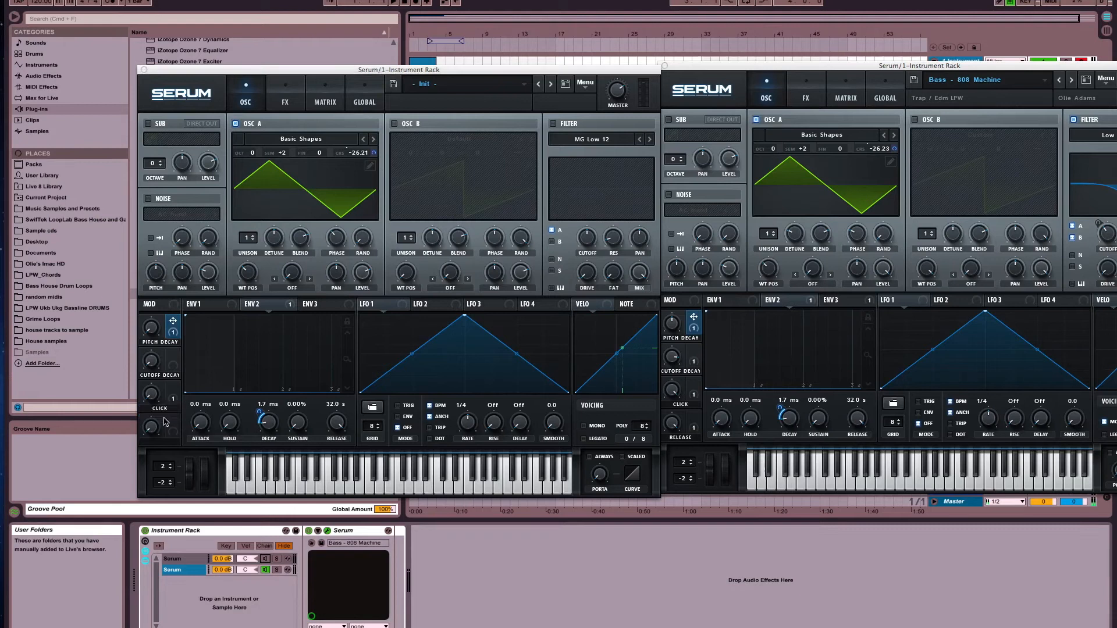
double_click(169, 446)
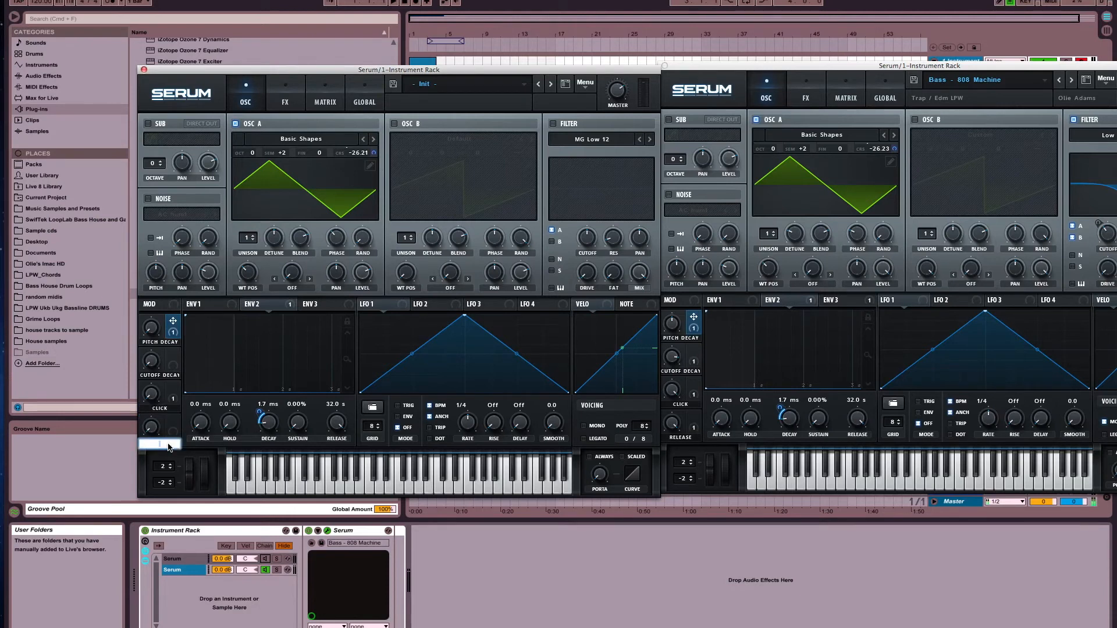
text(Release)
key(Return)
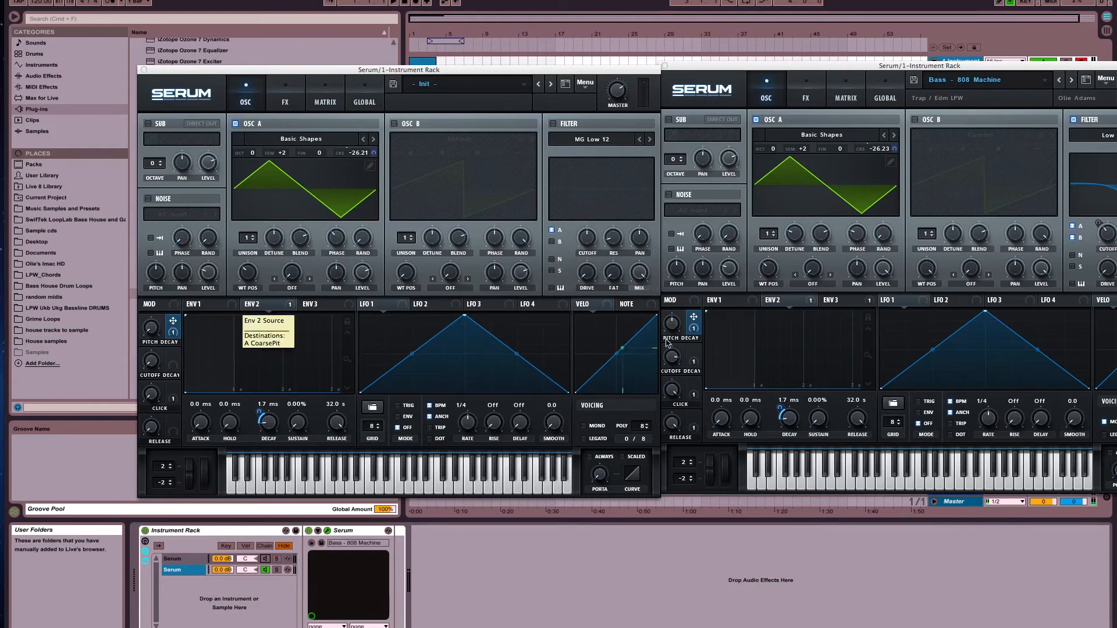
Show Env 3 in both the Init and 808 Machine instances and arrange their windows fully visible side by side
click(314, 304)
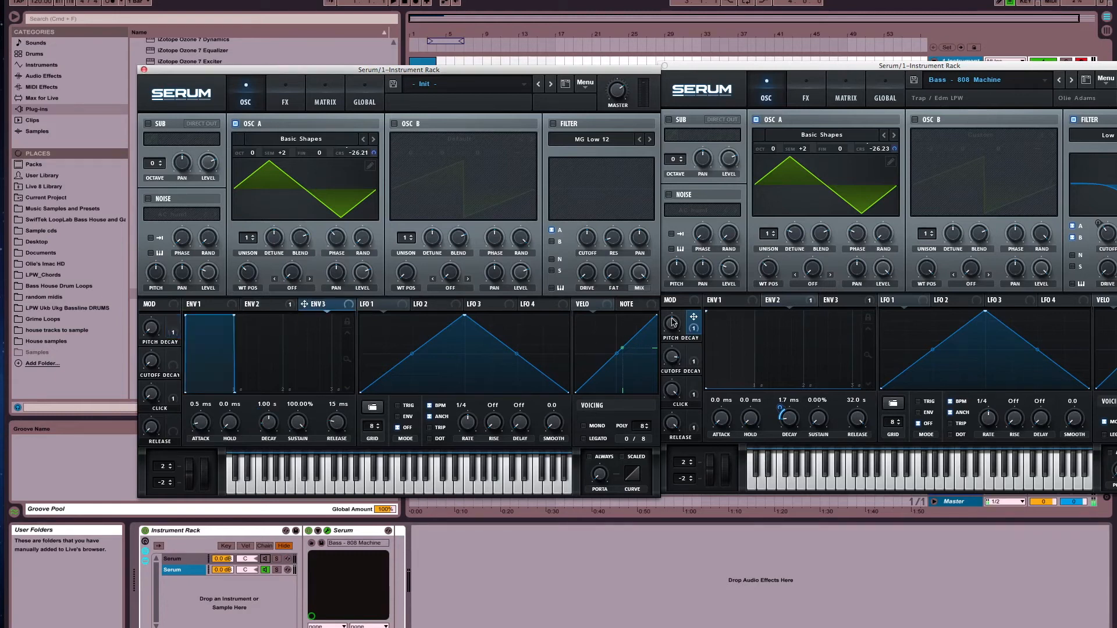
click(833, 302)
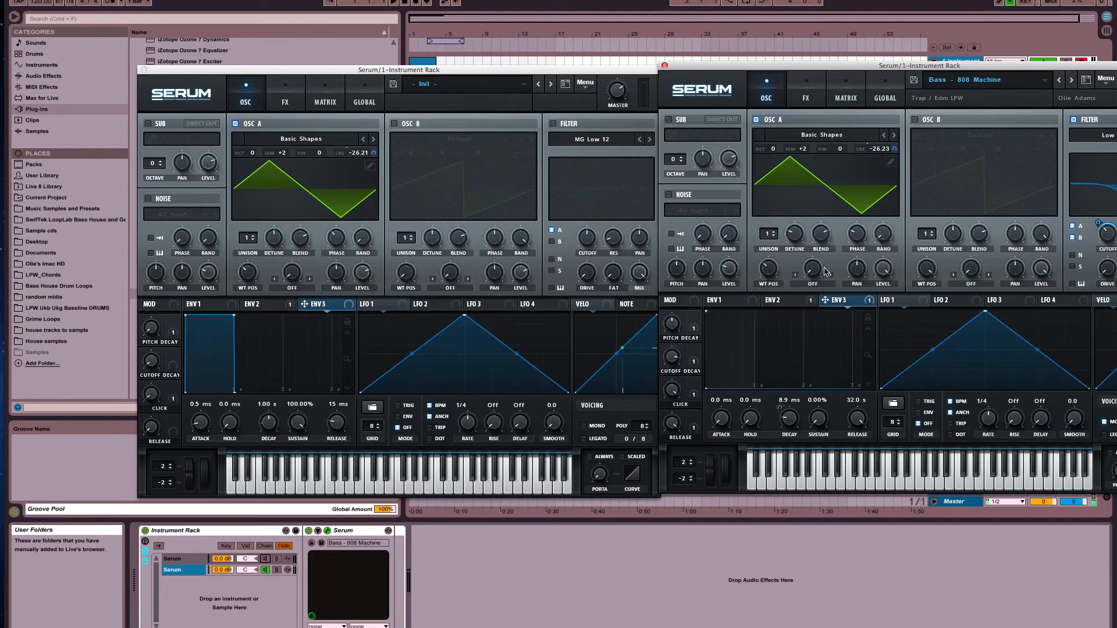
drag(578, 74, 480, 87)
drag(705, 66, 619, 88)
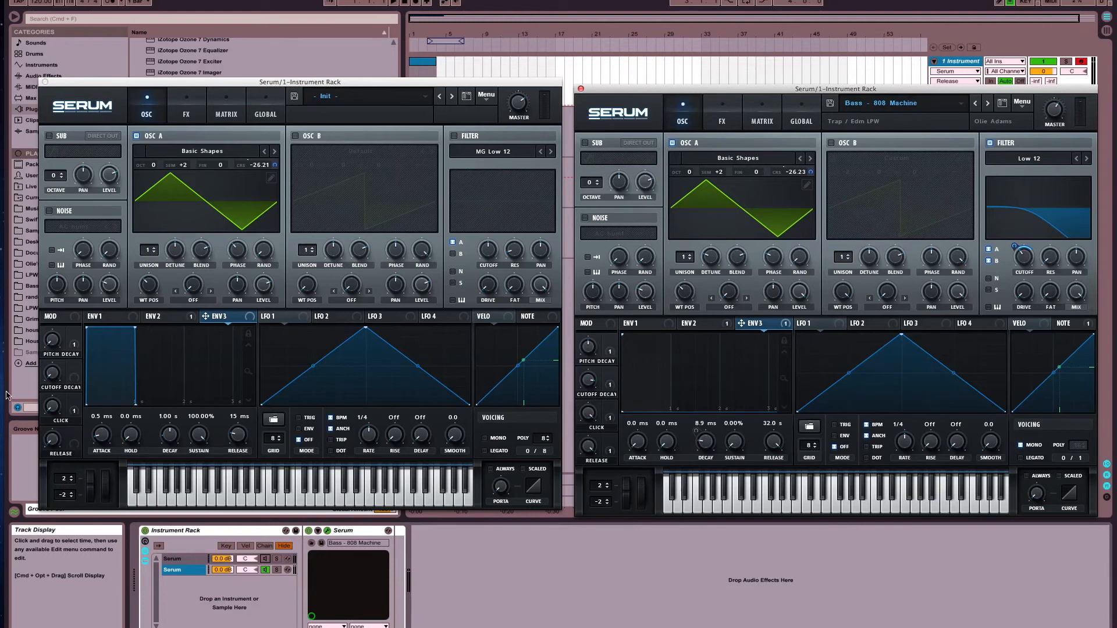
Assign Env 3 to the Init patch's filter cutoff, then enable the filter with the Low 12 type
click(388, 279)
drag(388, 280, 490, 254)
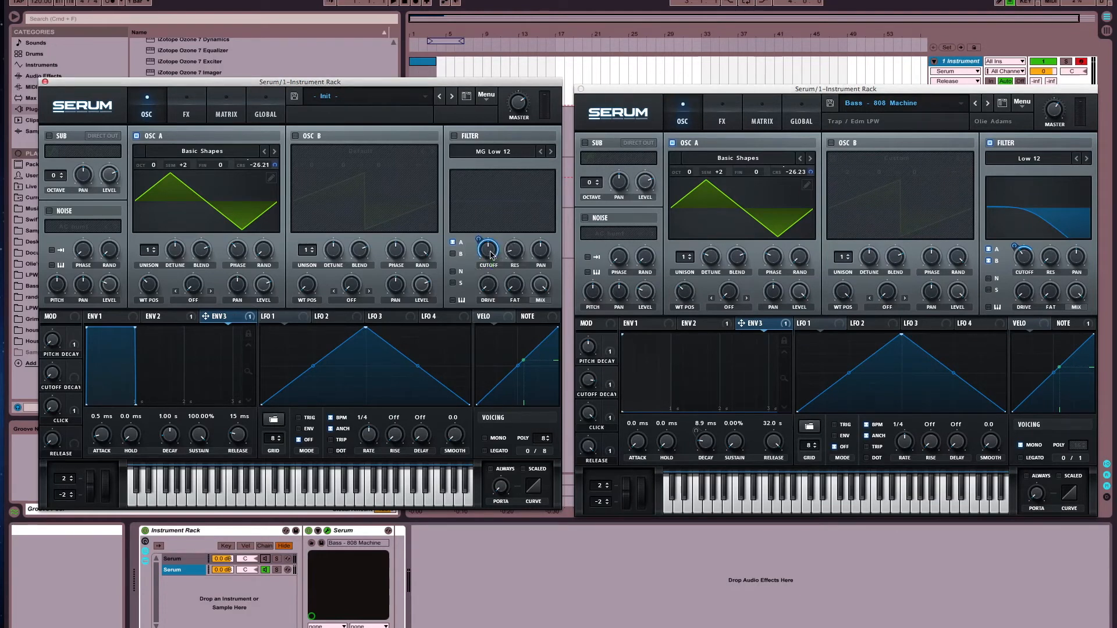
click(454, 135)
click(496, 153)
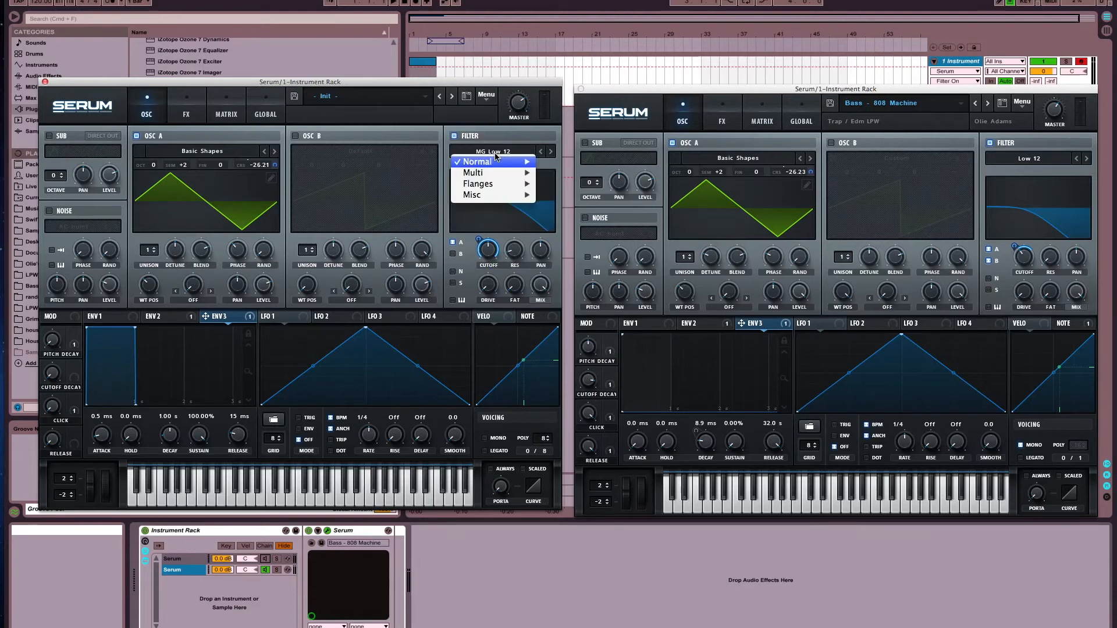
mouse_move(505, 161)
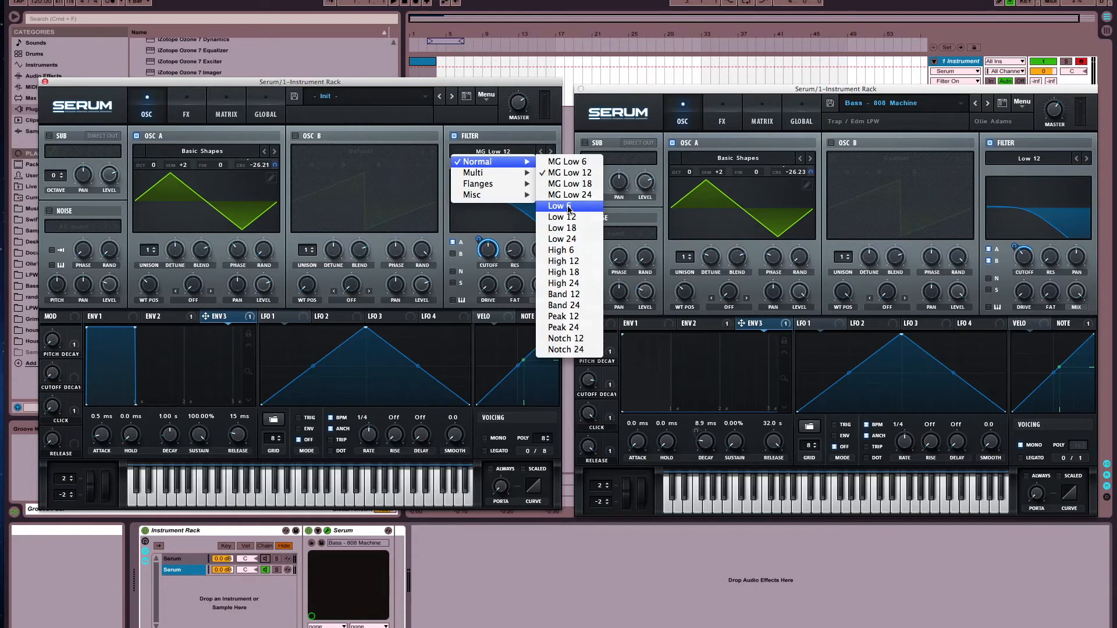
click(576, 220)
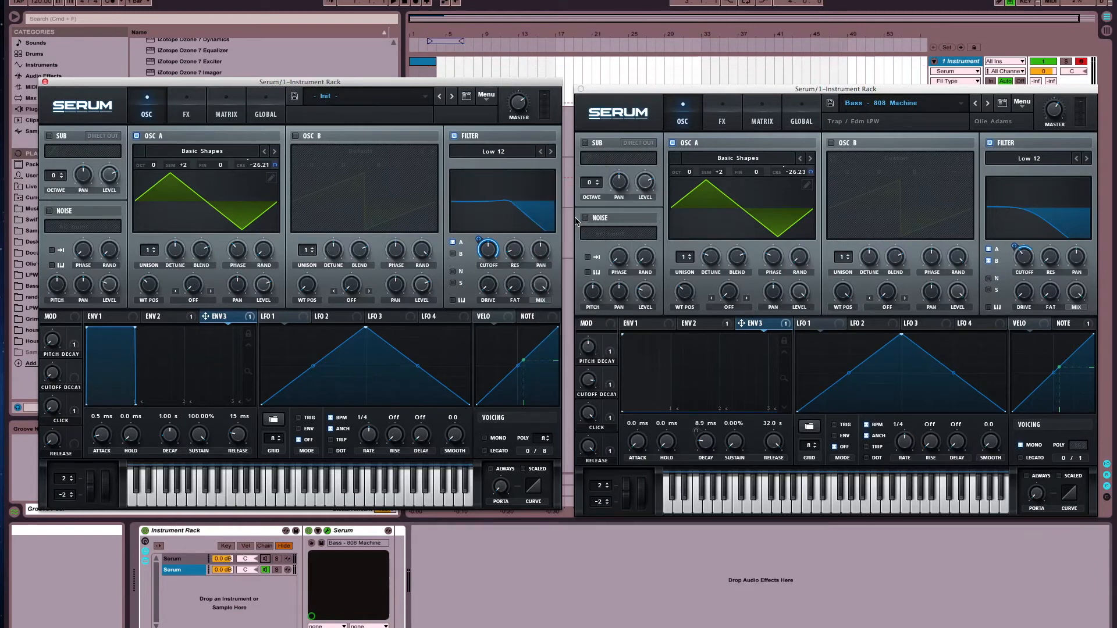
Reduce the Env 3 to filter cutoff modulation amount to match the finished preset's matrix, then return to the oscillator page
click(227, 114)
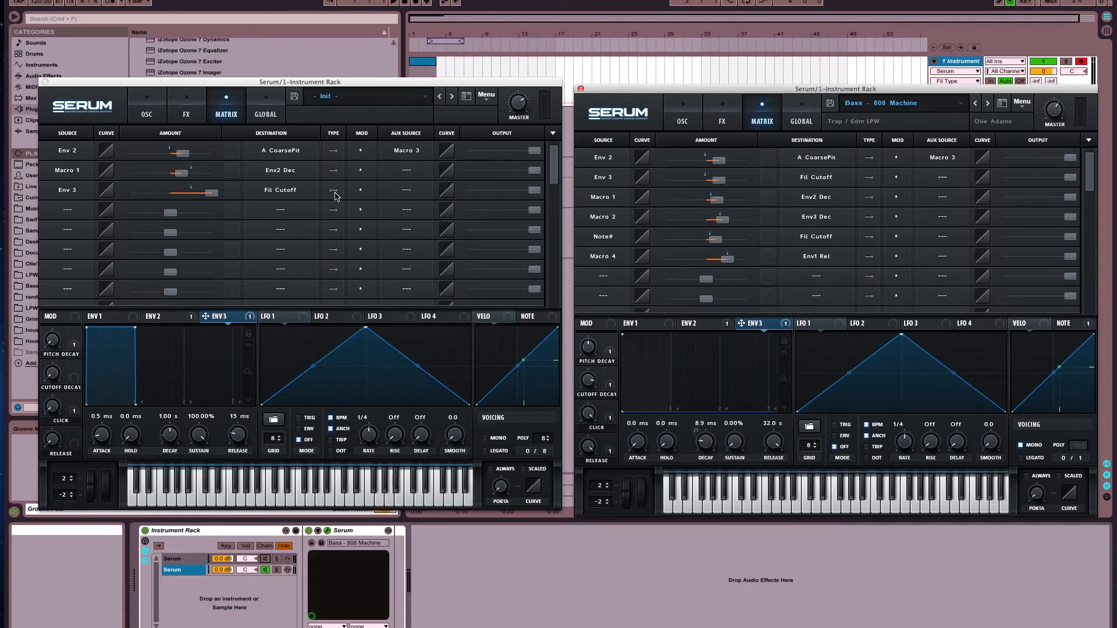
drag(212, 192, 173, 196)
click(330, 195)
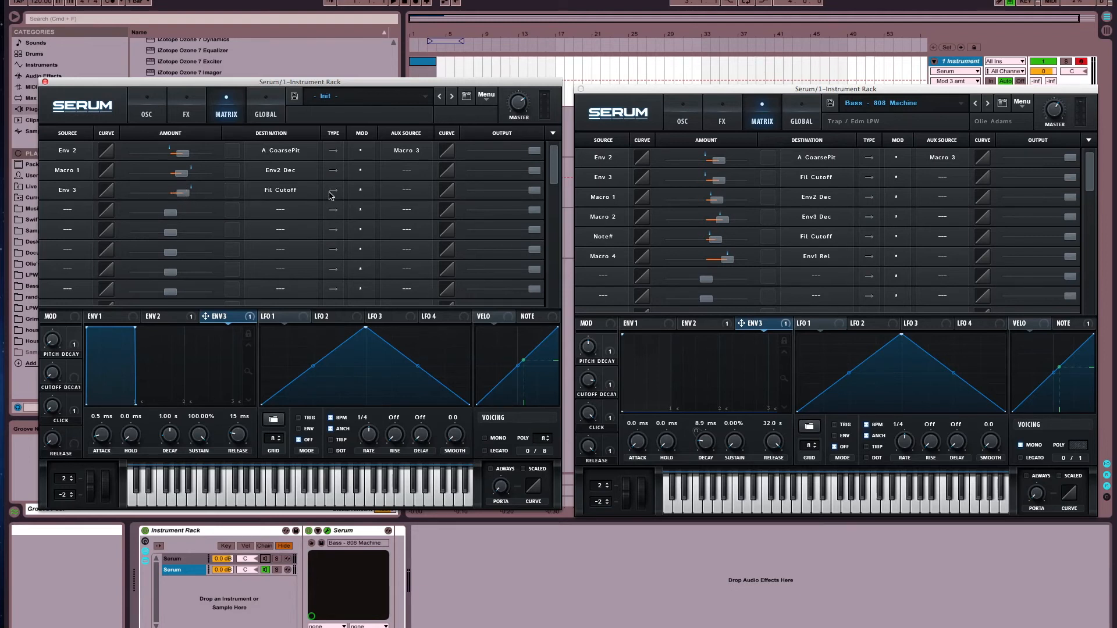
click(162, 113)
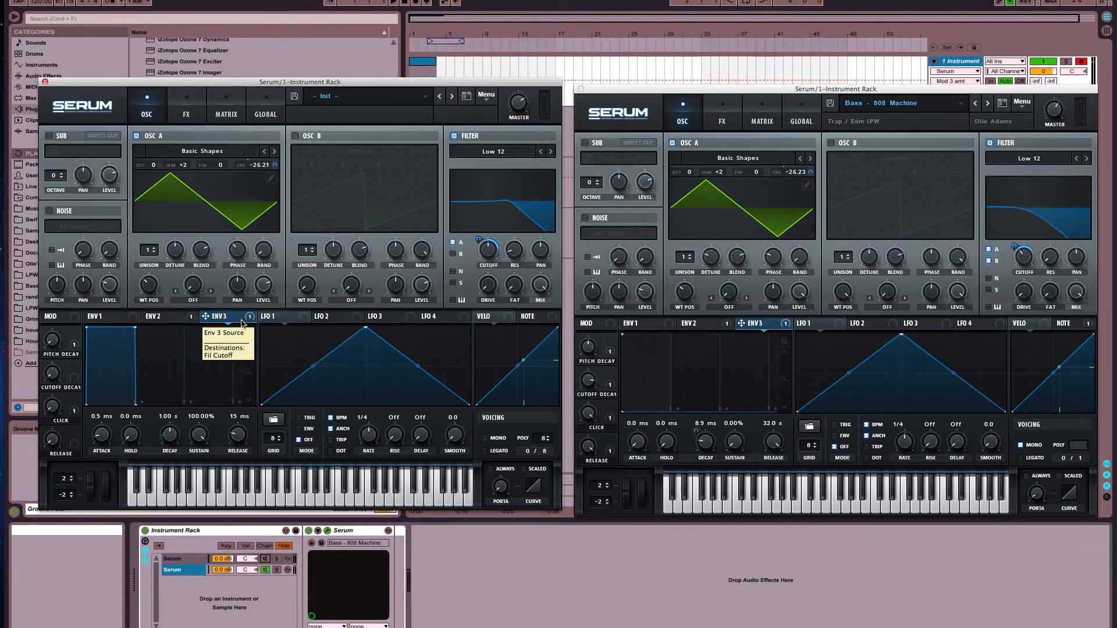
Set Env 3's attack to 0.0 ms and its decay to 8.9 ms
drag(98, 441, 103, 477)
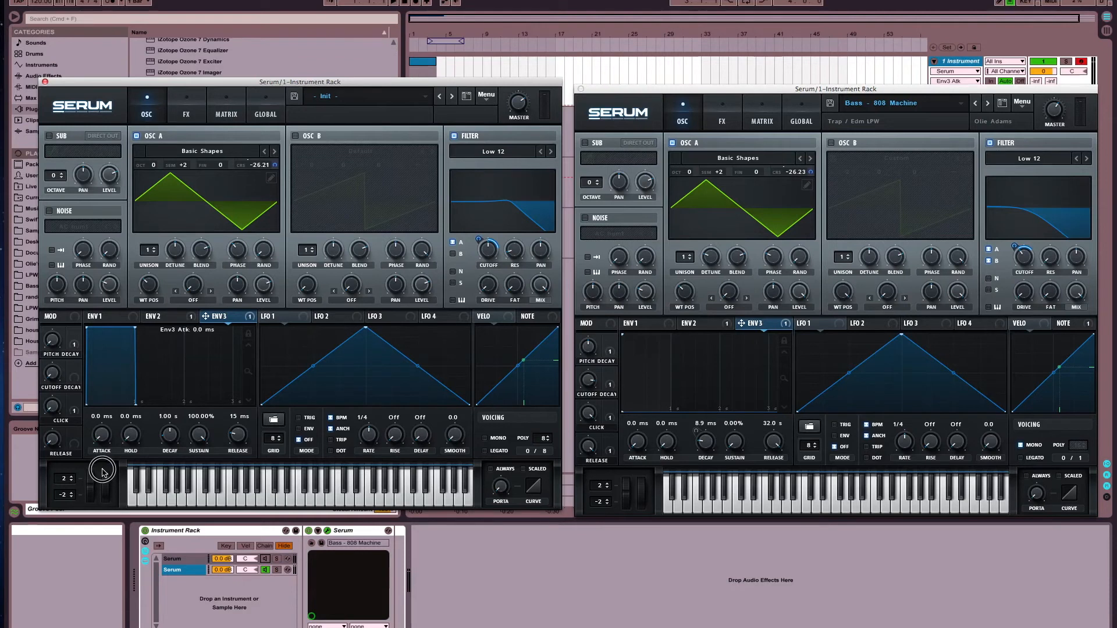
click(130, 440)
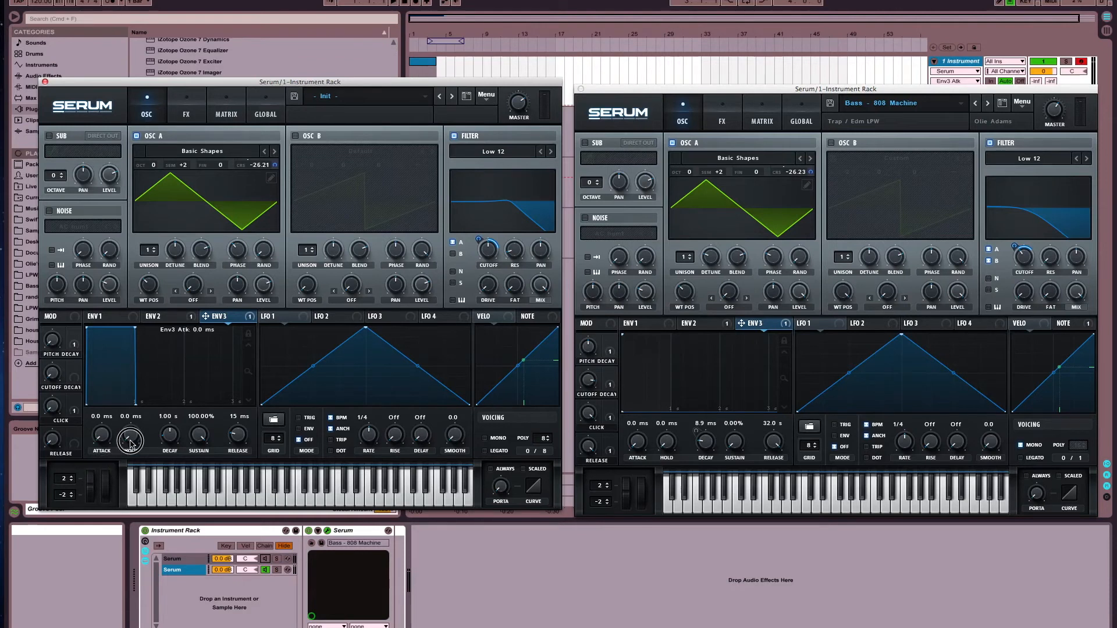
click(168, 420)
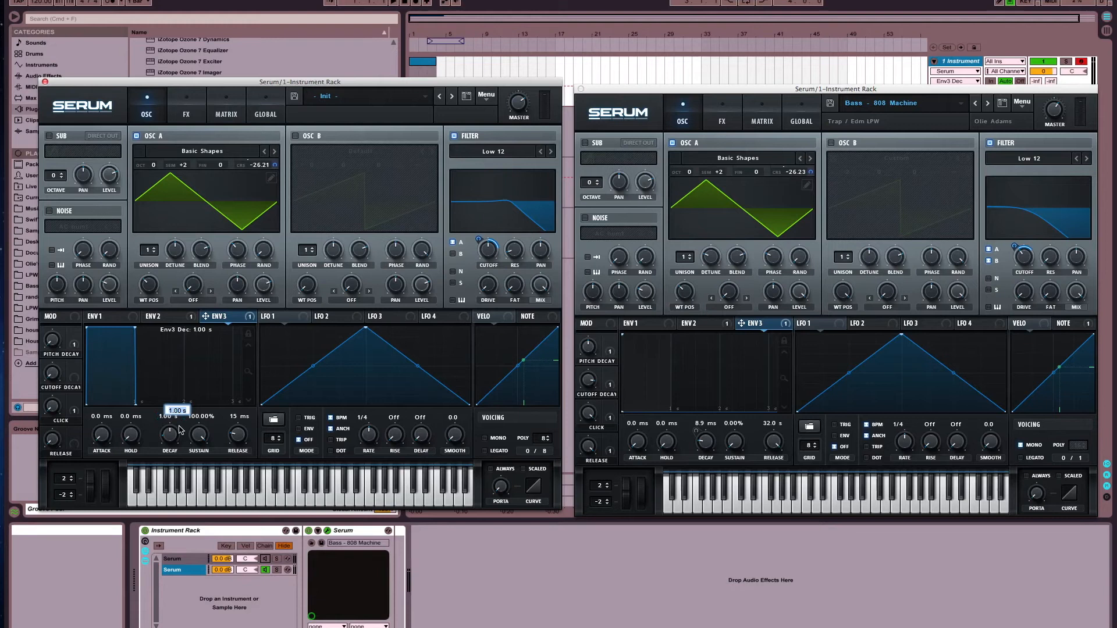
text(8.9)
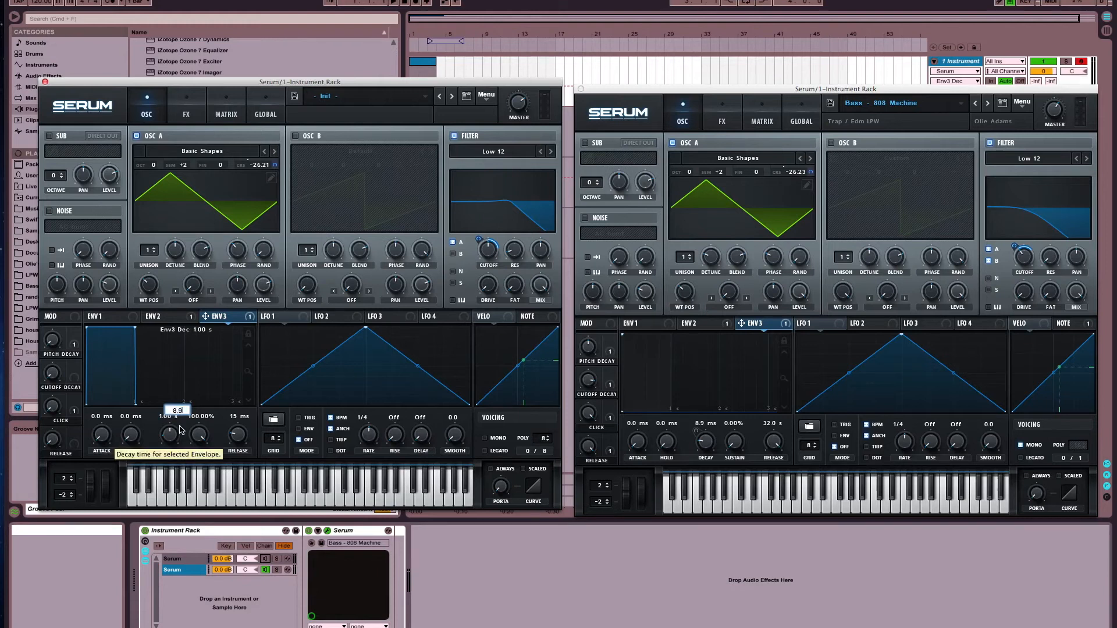
key(Return)
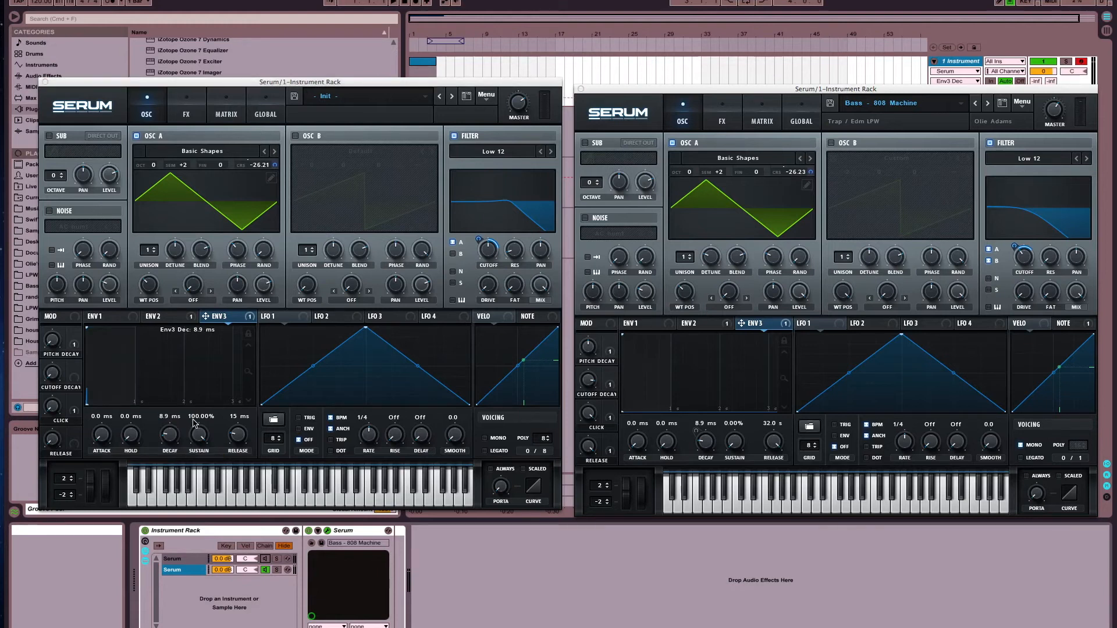
Set Env 3's sustain to 0.00% and its release to 32.0 s
click(195, 420)
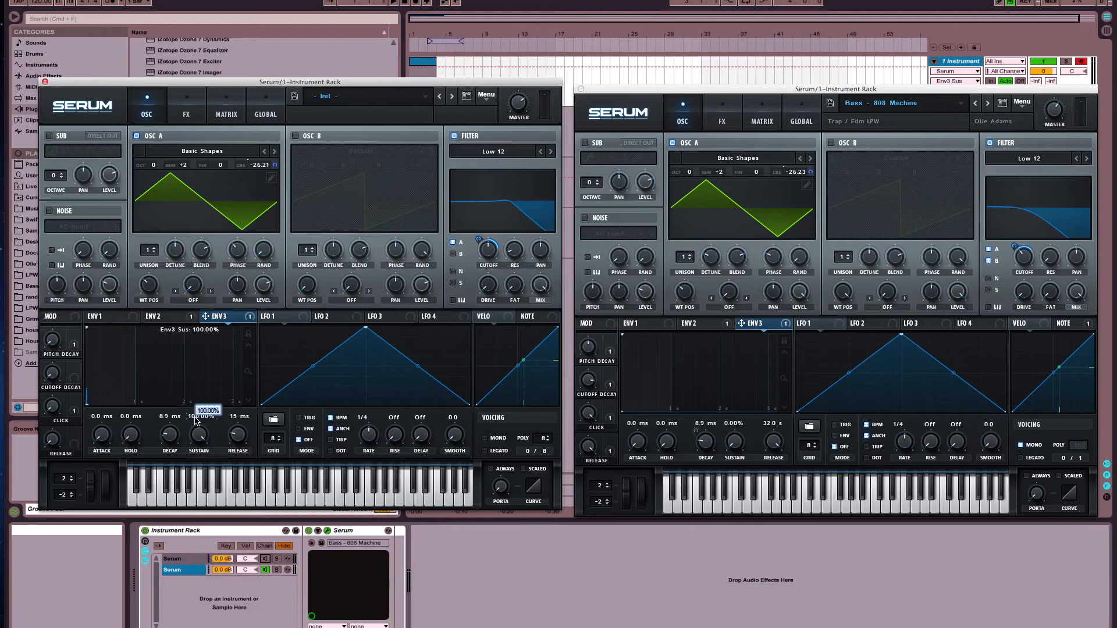
text(0)
key(Return)
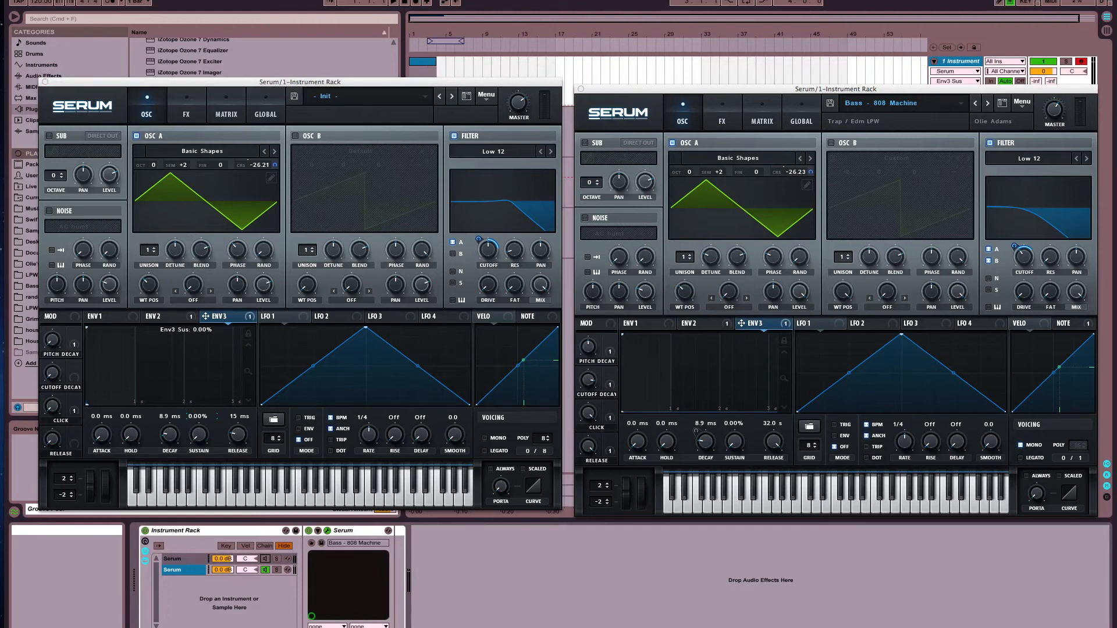
click(237, 423)
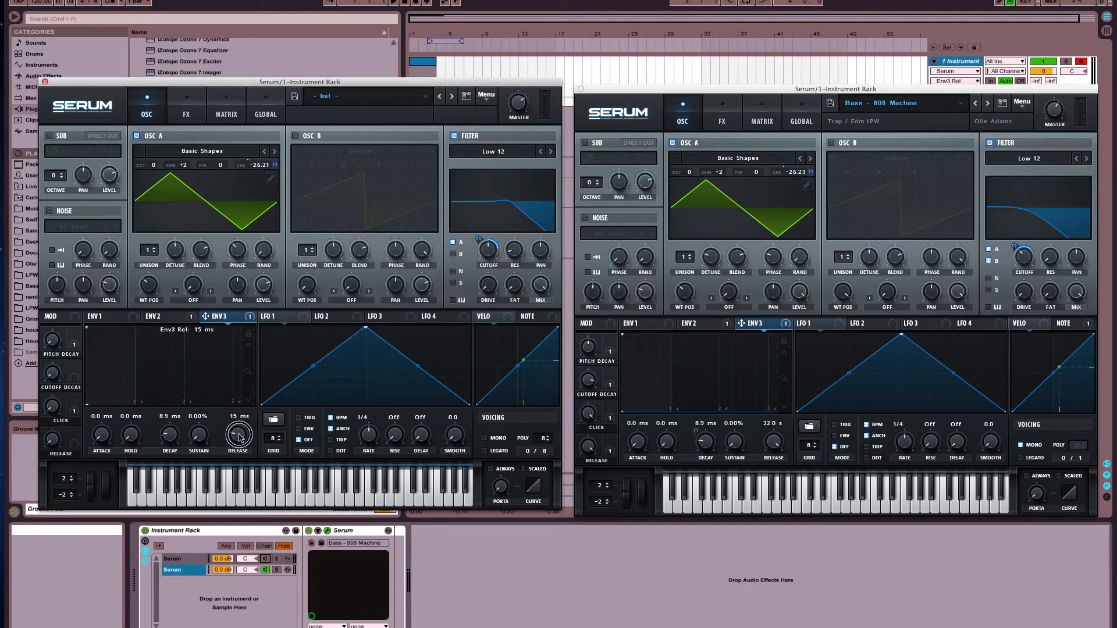
drag(225, 275, 224, 222)
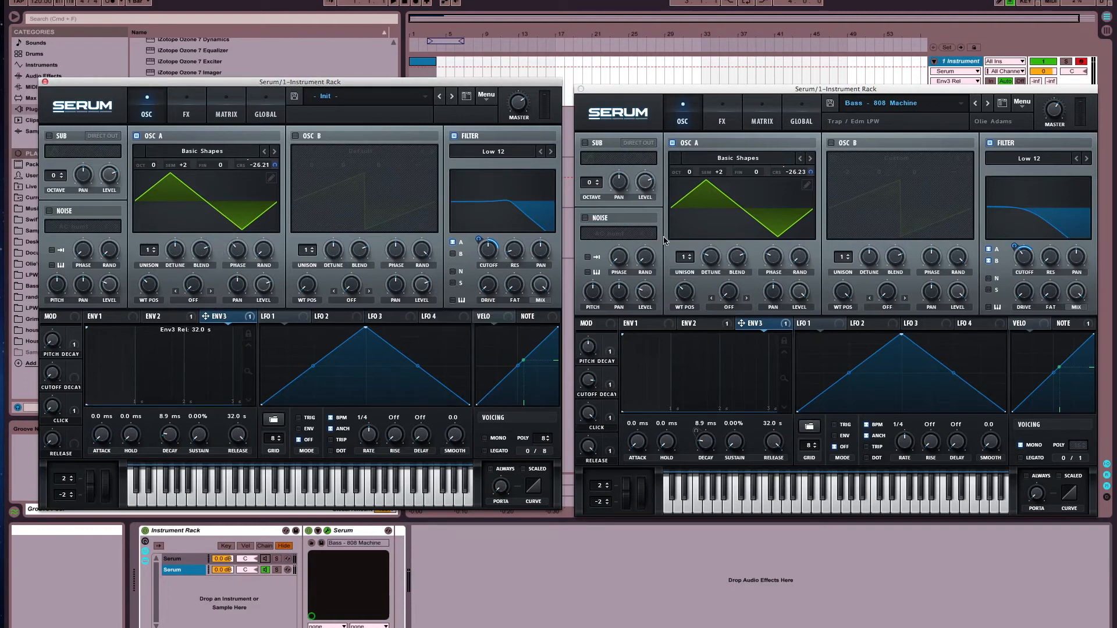
Lower the Init patch's filter resonance to match the filter curve of the 808 Machine preset
click(513, 253)
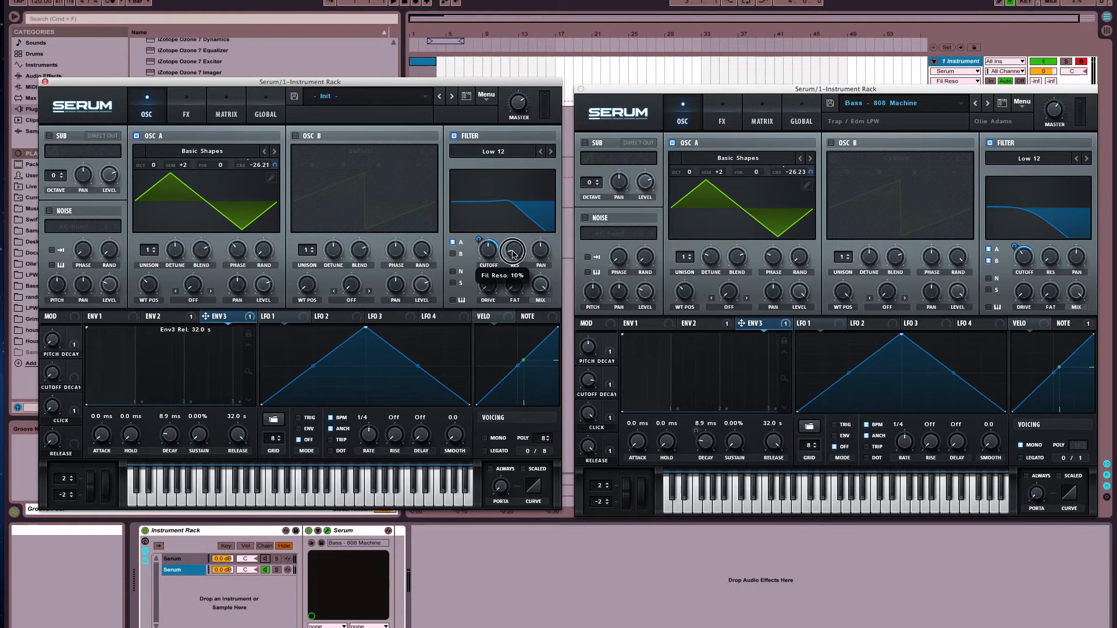
drag(512, 252, 556, 304)
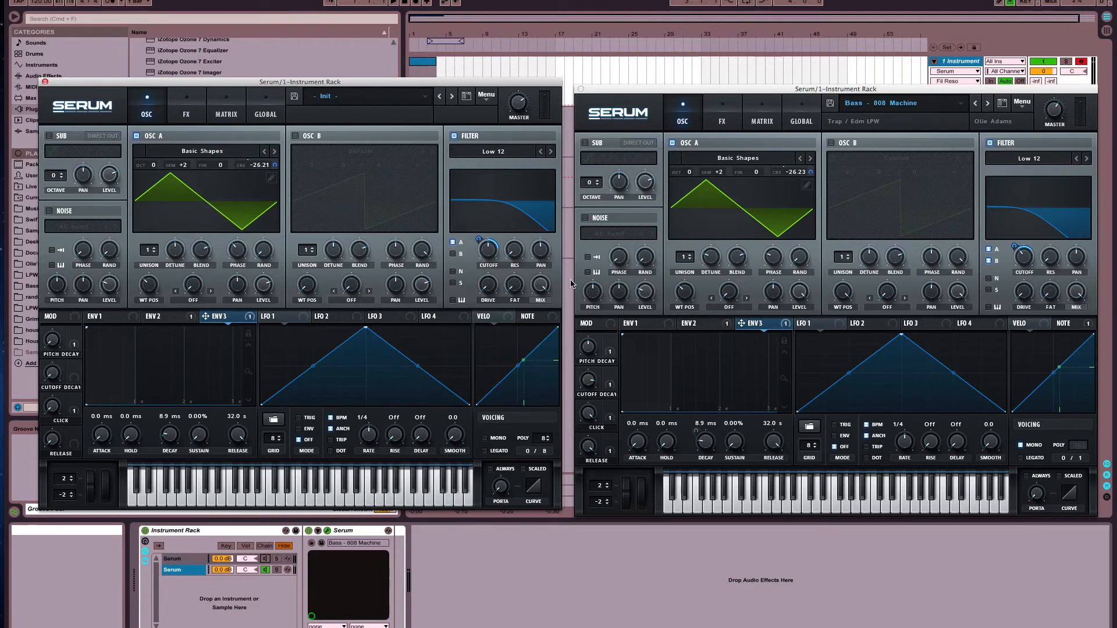
Assign Note as a modulation source for the Init patch's filter cutoff and open the modulation matrix in both instances
click(533, 317)
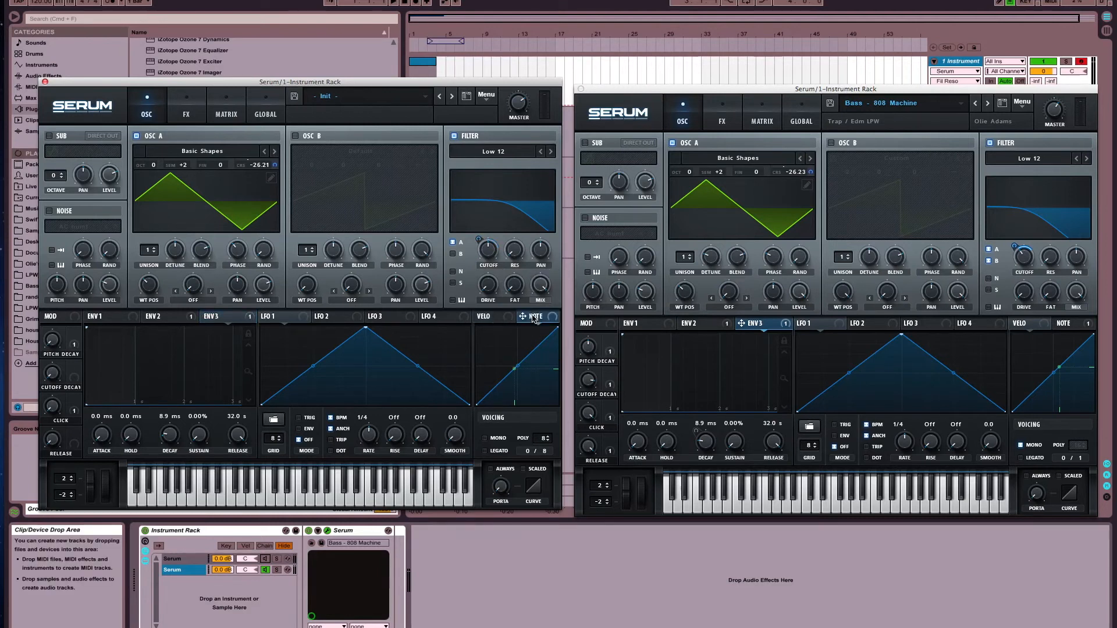
click(1079, 324)
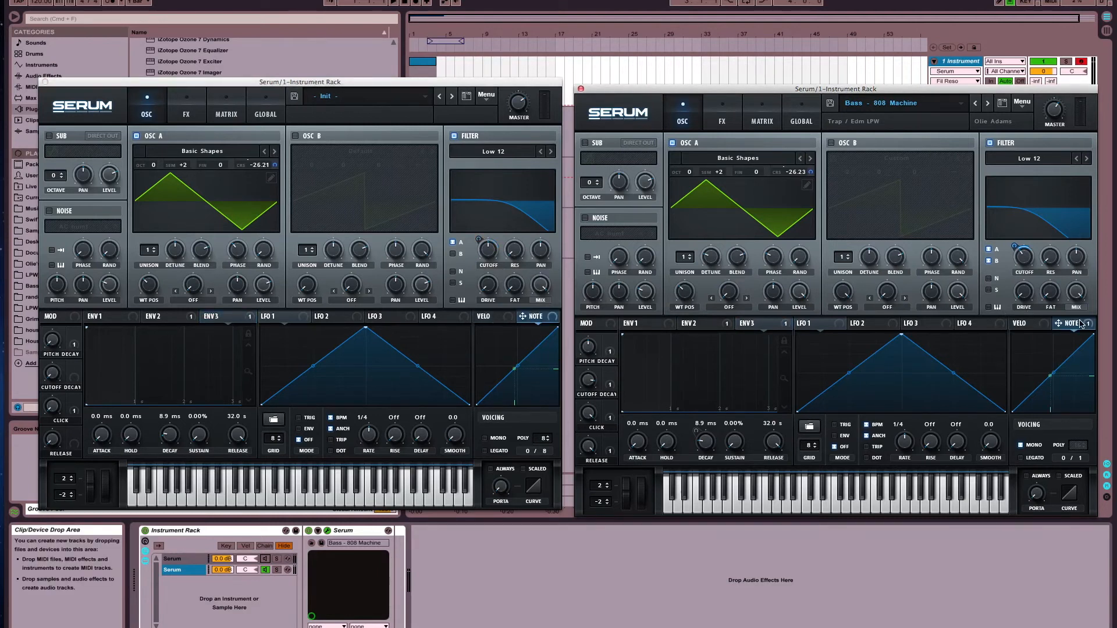
click(553, 317)
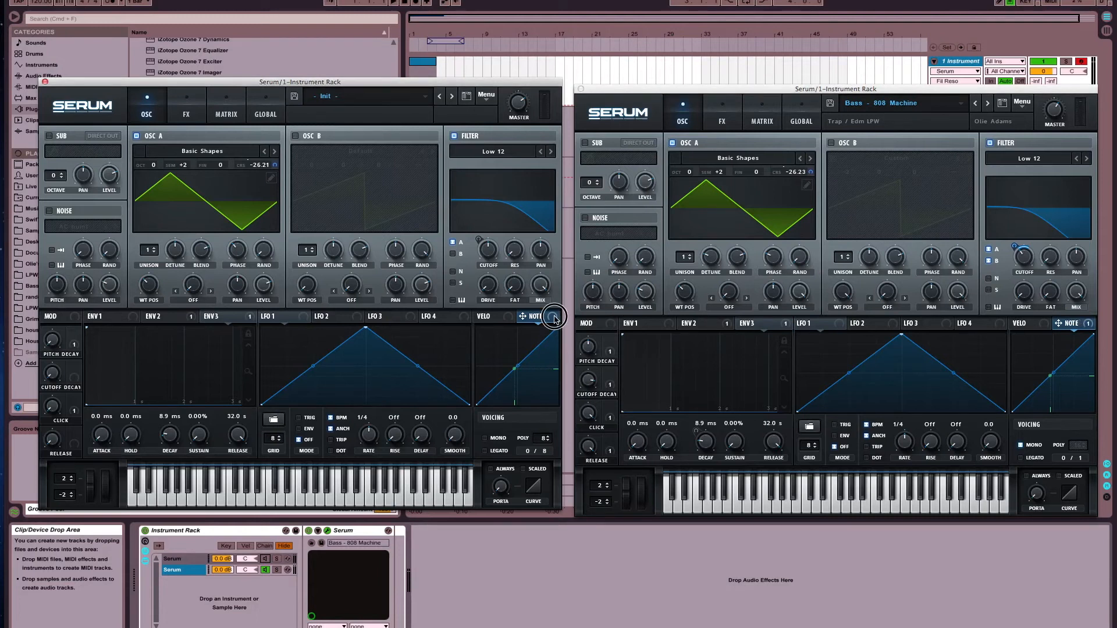
drag(554, 318, 490, 254)
click(227, 111)
click(774, 123)
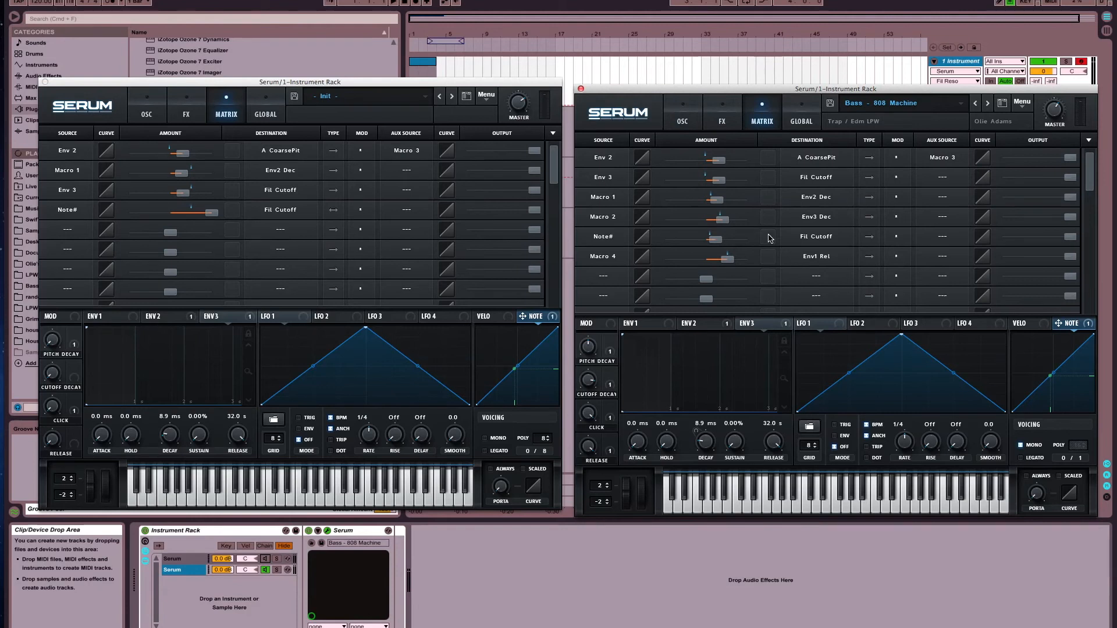
Reduce the Init patch's Note# to Fil Cutoff modulation amount to about 23 and return both instances to the oscillator page
mouse_move(715, 240)
drag(213, 214, 175, 217)
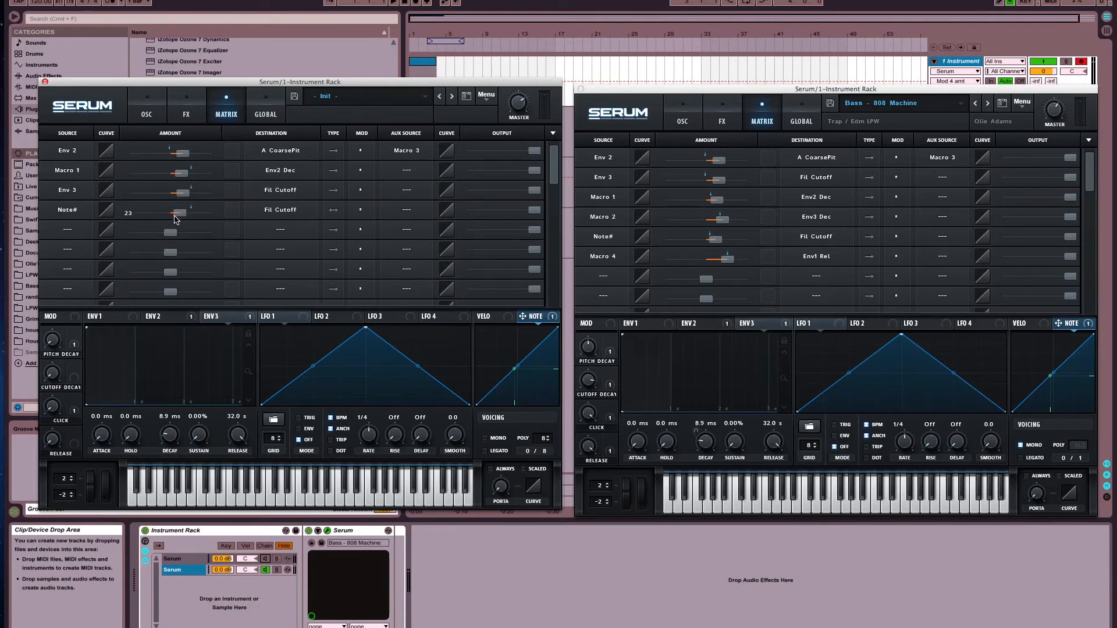
click(334, 214)
click(336, 216)
click(147, 114)
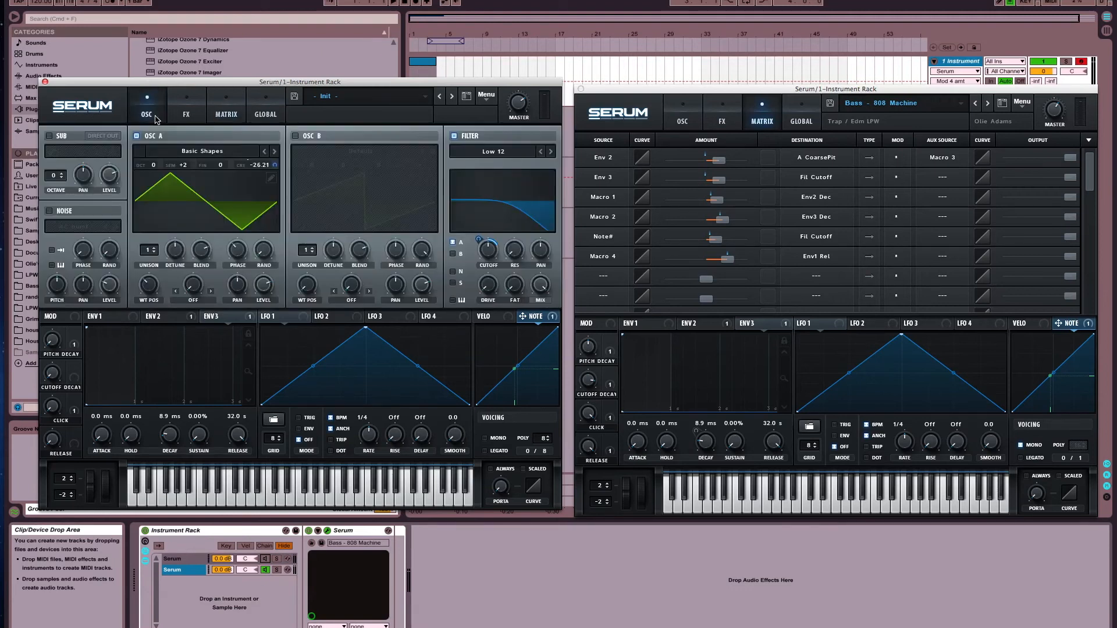
click(676, 121)
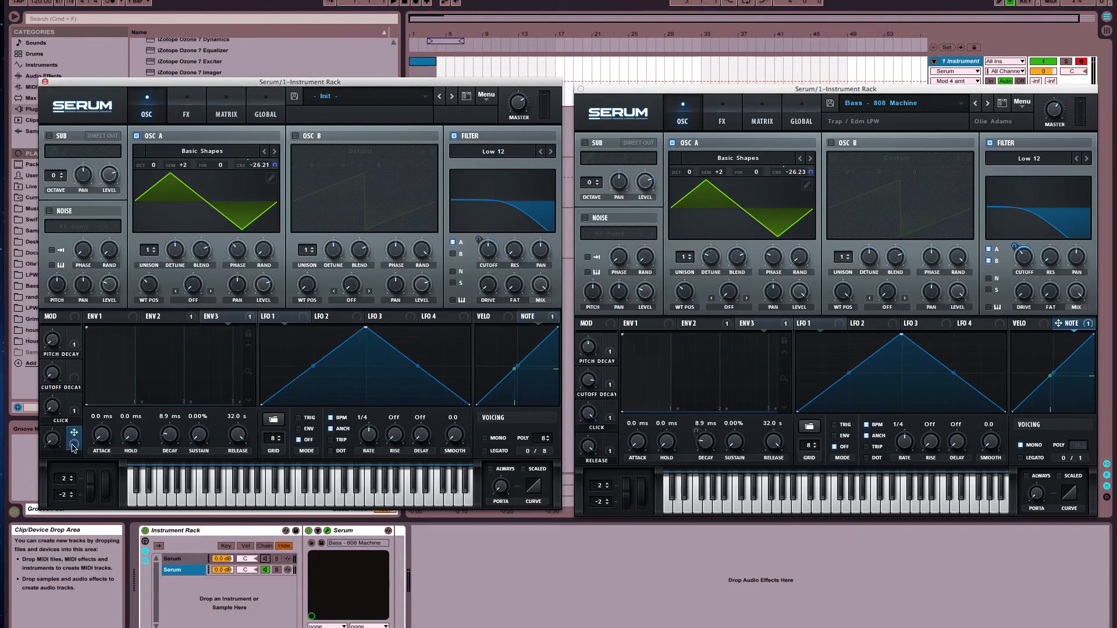
Assign Macro 4 to the Init patch's Env 1 release and match its modulation amount to the 808 Machine preset's, about 51
click(610, 433)
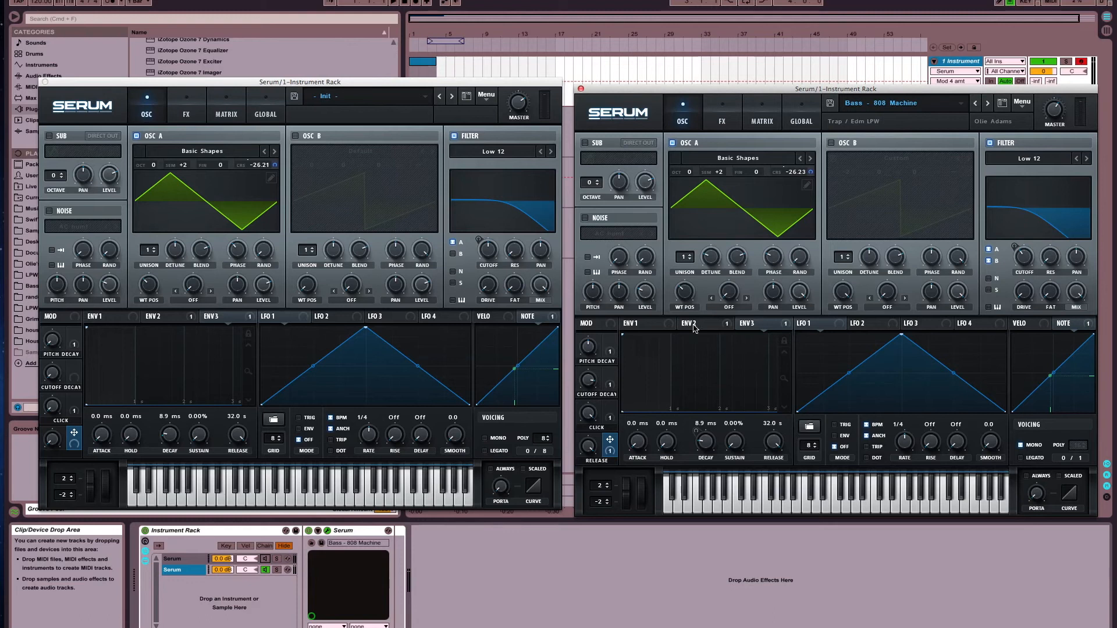
click(637, 324)
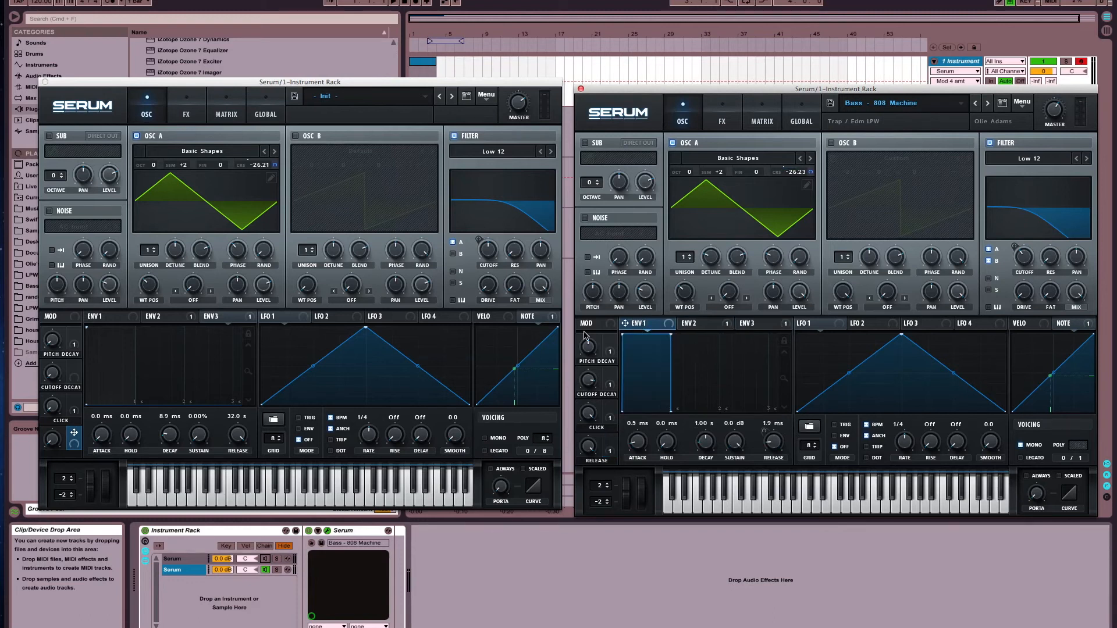
click(610, 456)
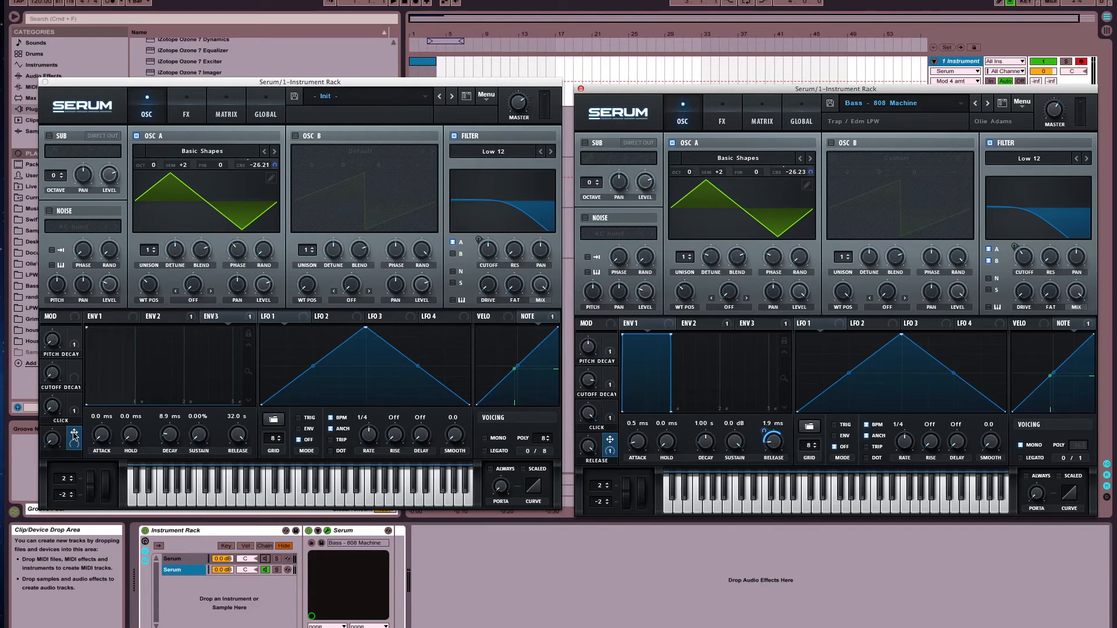
click(93, 316)
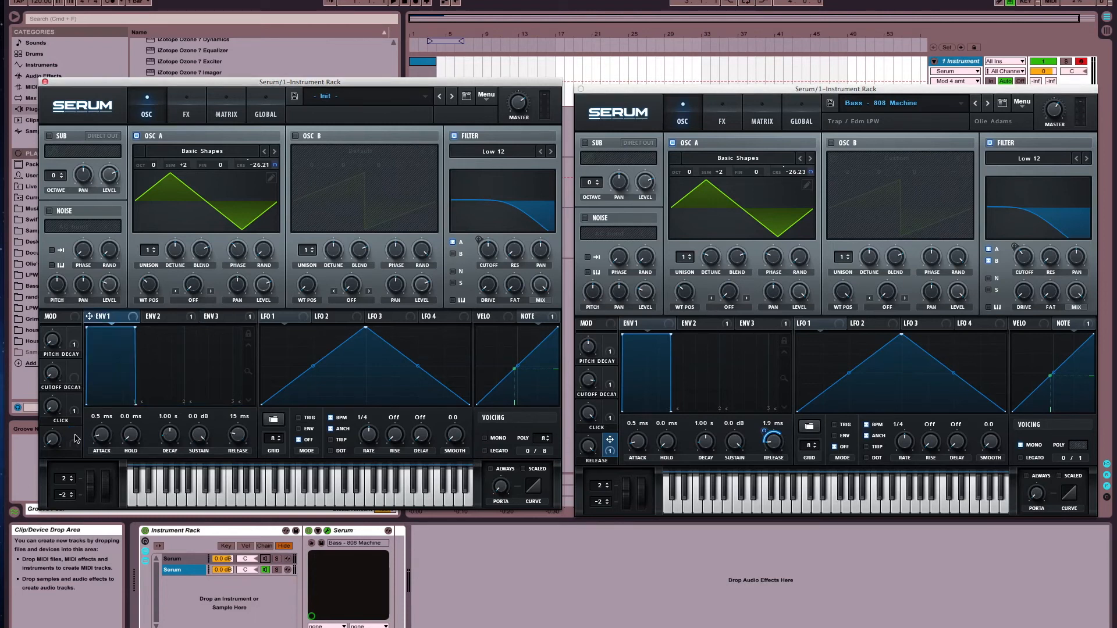
drag(75, 443, 238, 441)
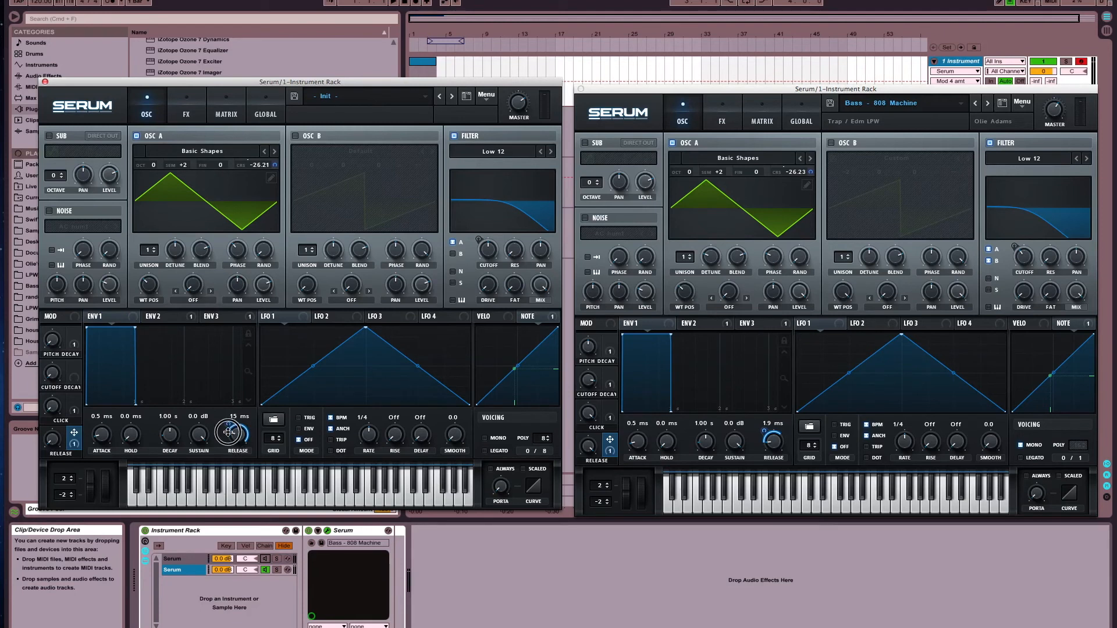
mouse_move(227, 444)
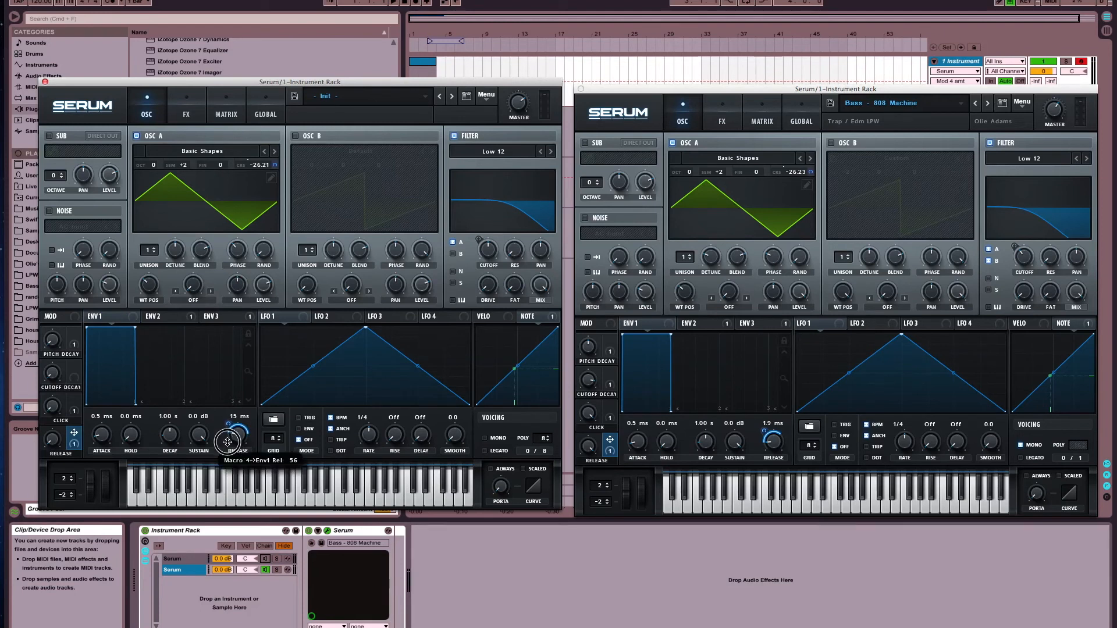
click(766, 433)
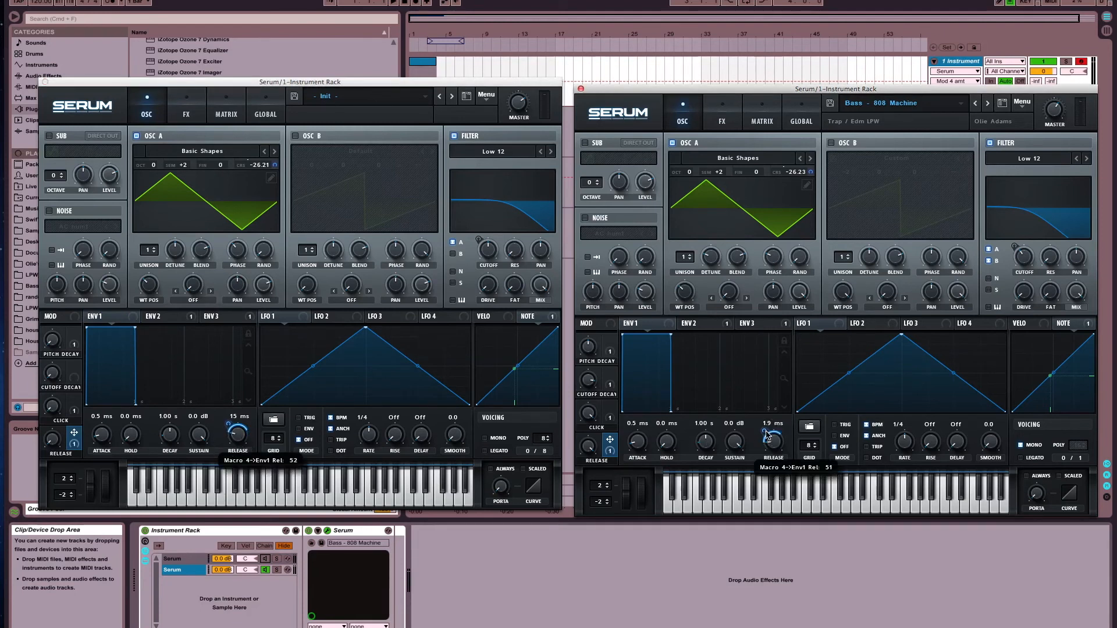
click(228, 425)
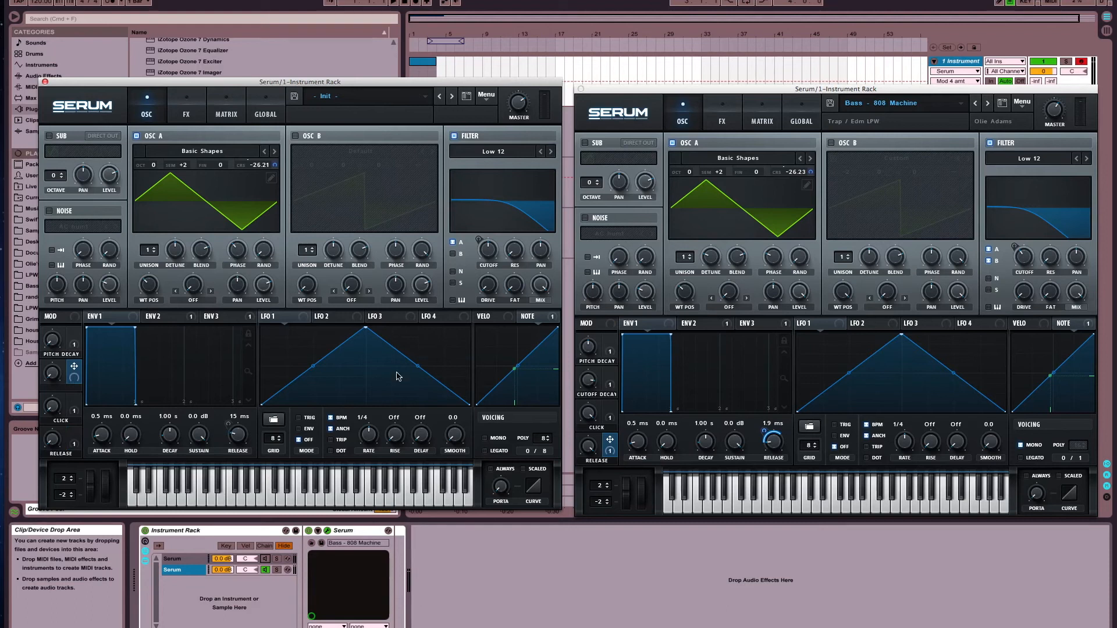
Assign Macro 2 to the Init patch's Env 3 decay and match its modulation amount to the 808 Machine preset
click(614, 388)
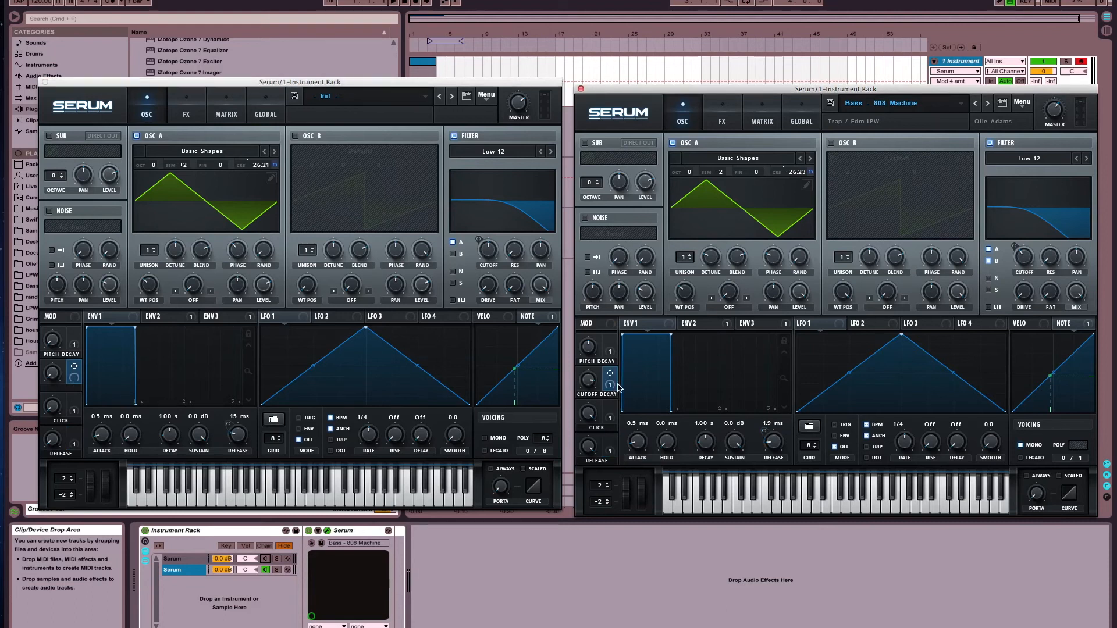
click(696, 323)
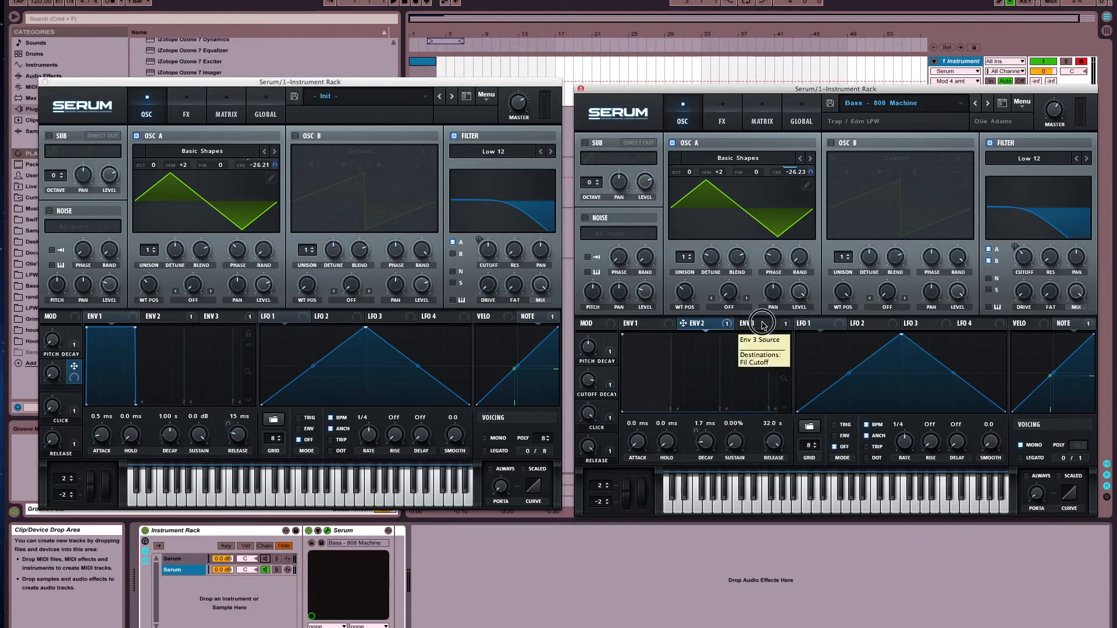
click(763, 325)
click(612, 387)
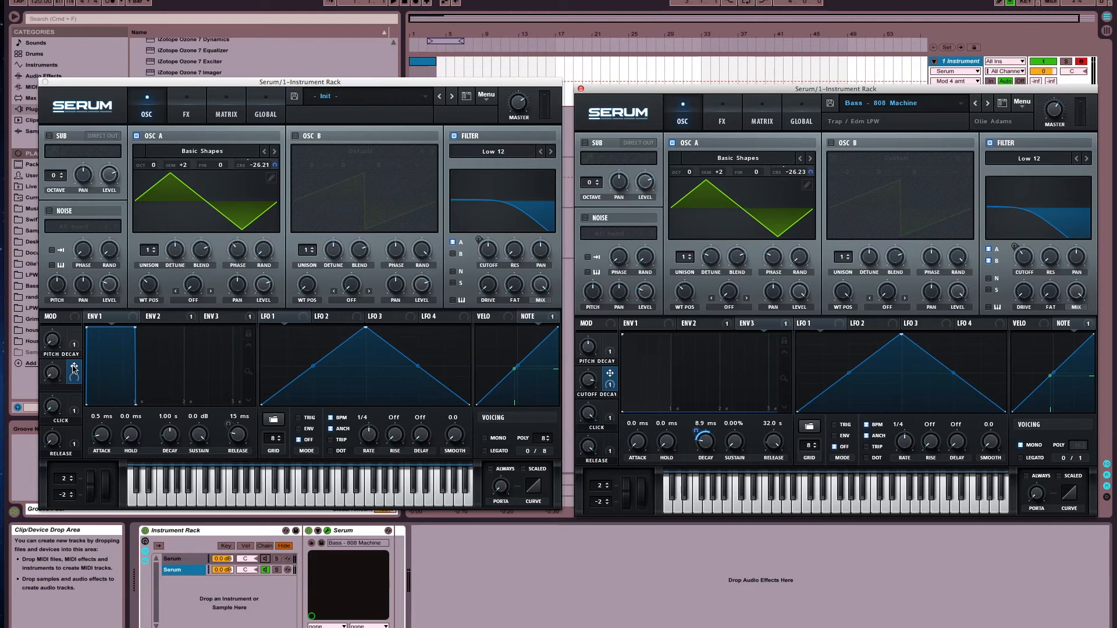
click(215, 316)
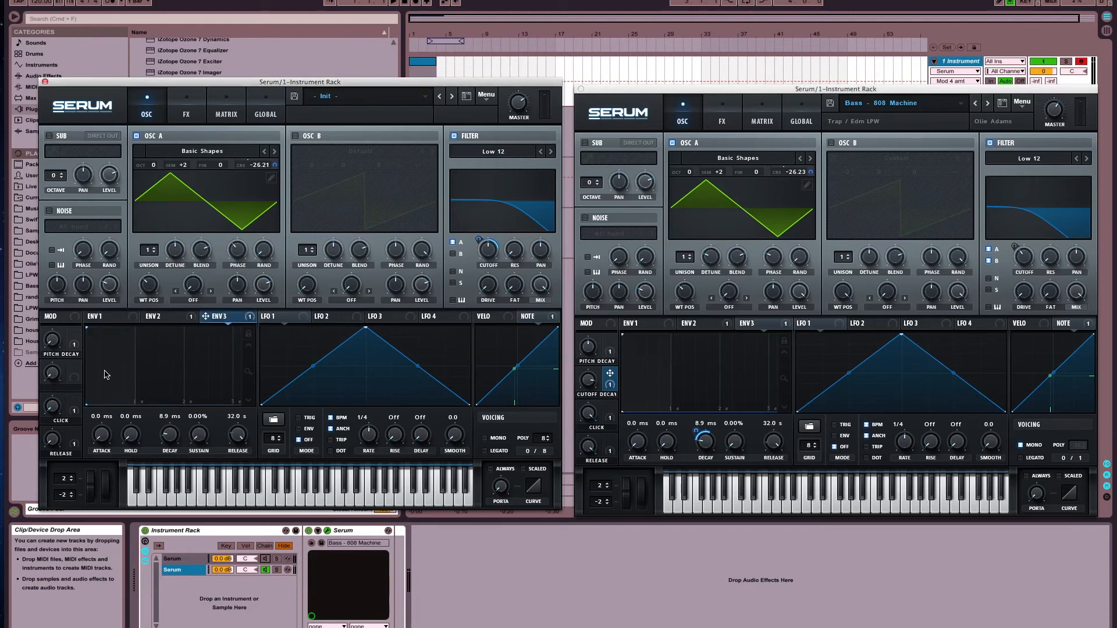
drag(74, 366, 167, 436)
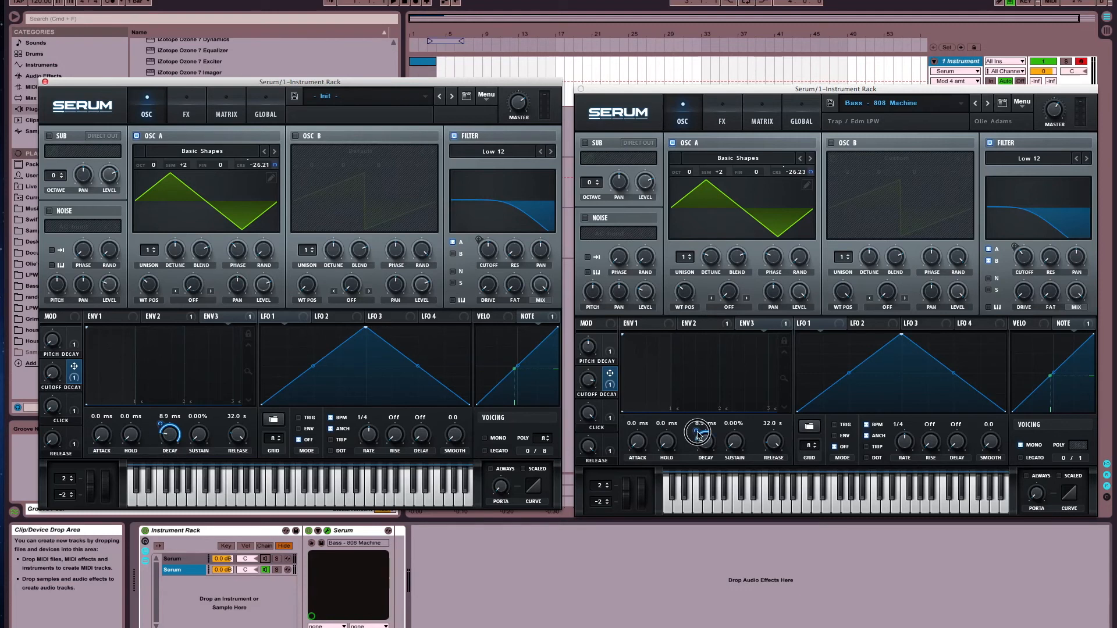
drag(698, 433, 698, 433)
drag(163, 428, 169, 463)
Enable Mono voicing on the Init patch and raise its four macros, setting Release to 100% and Pitch Decay to 66%
click(486, 439)
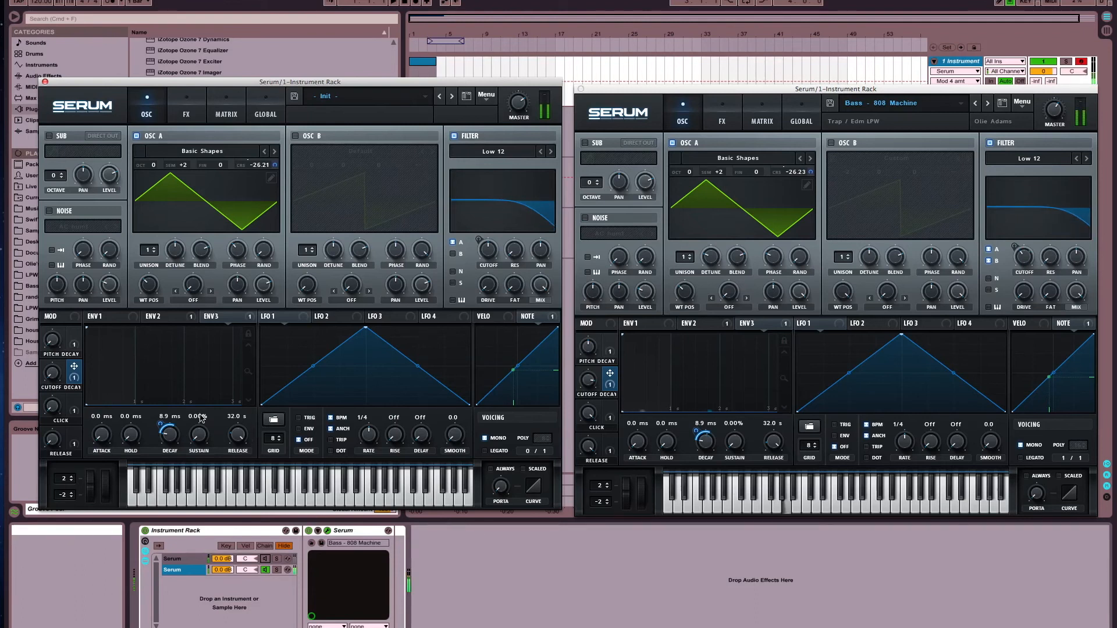
drag(56, 451, 85, 332)
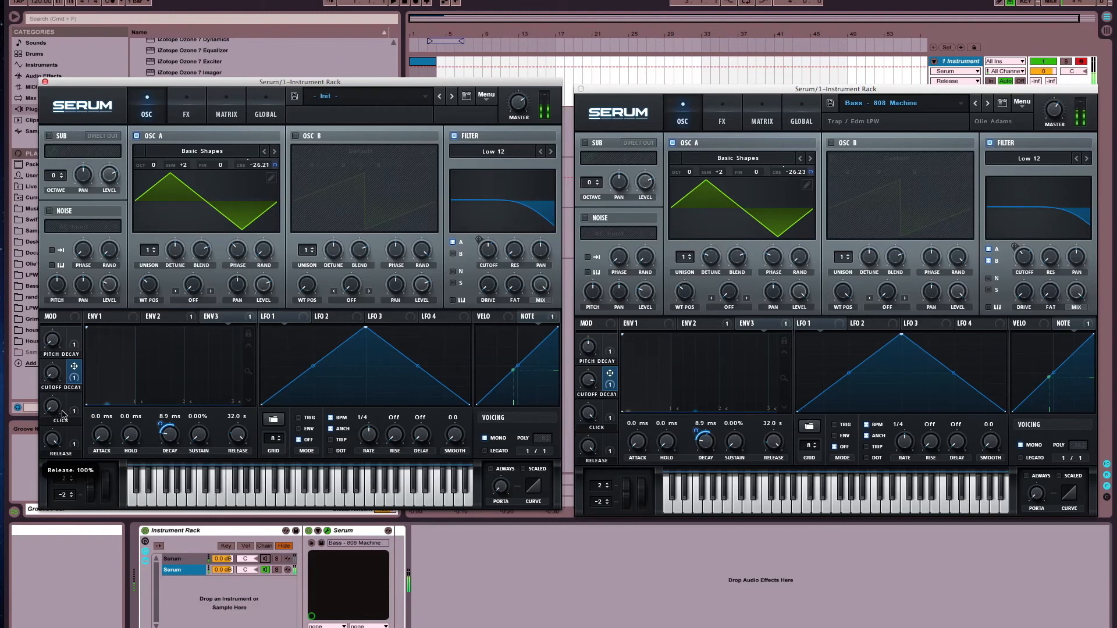
drag(52, 411, 70, 293)
drag(52, 341, 56, 276)
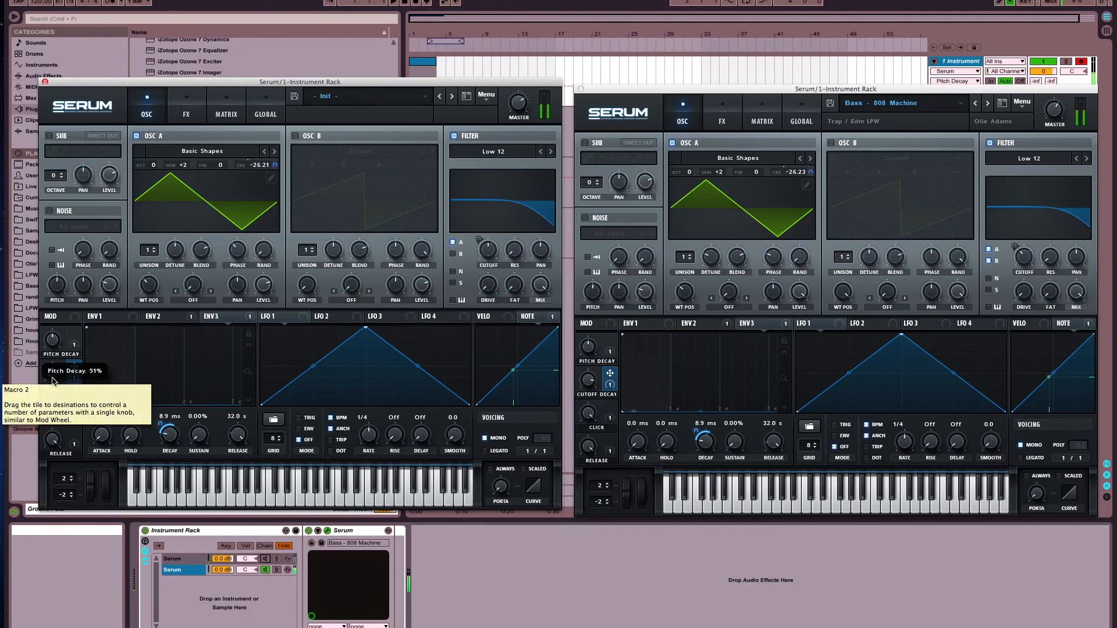
drag(53, 381, 52, 315)
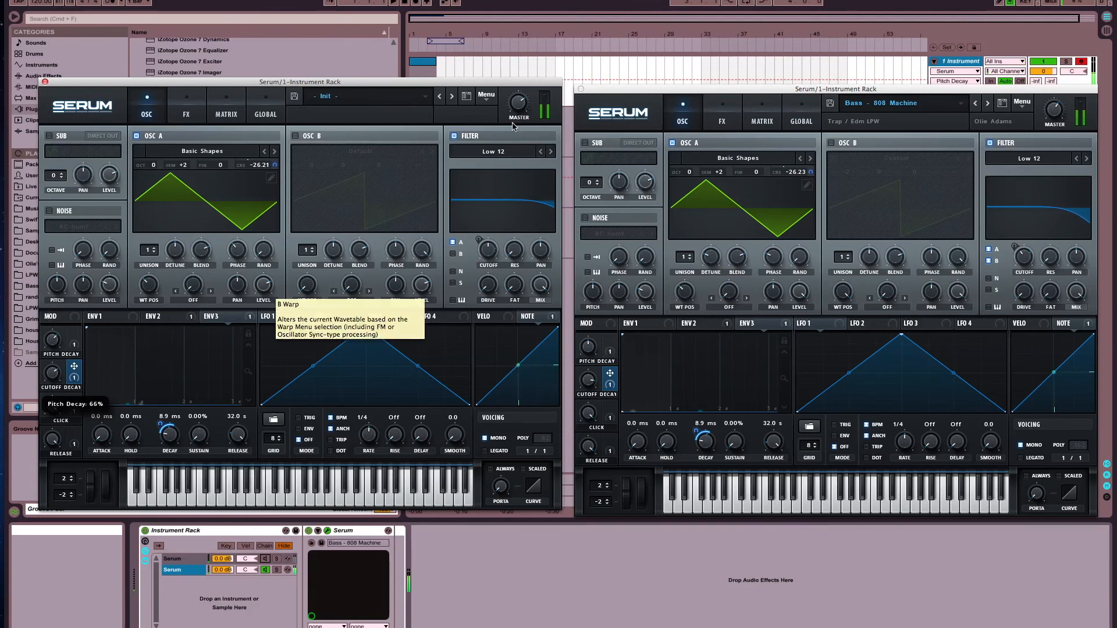
Check the Init patch's master volume and fine-tune its decay macros by ear, setting Pitch Decay to 48%
click(517, 101)
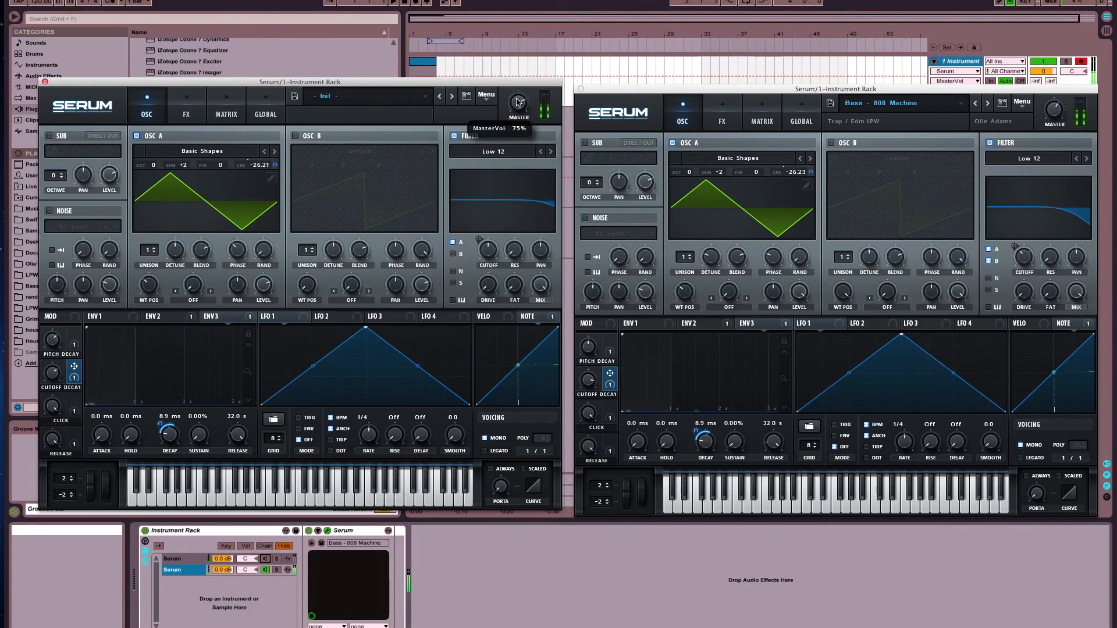
mouse_move(51, 348)
mouse_down()
mouse_move(53, 362)
mouse_move(55, 354)
mouse_up()
double_click(55, 355)
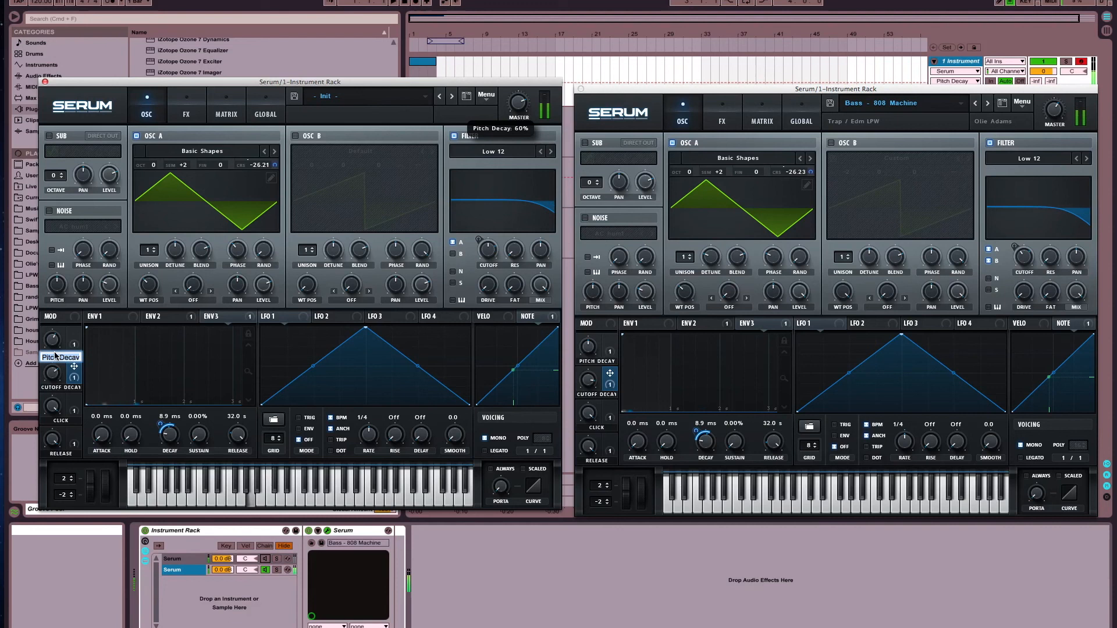
click(57, 382)
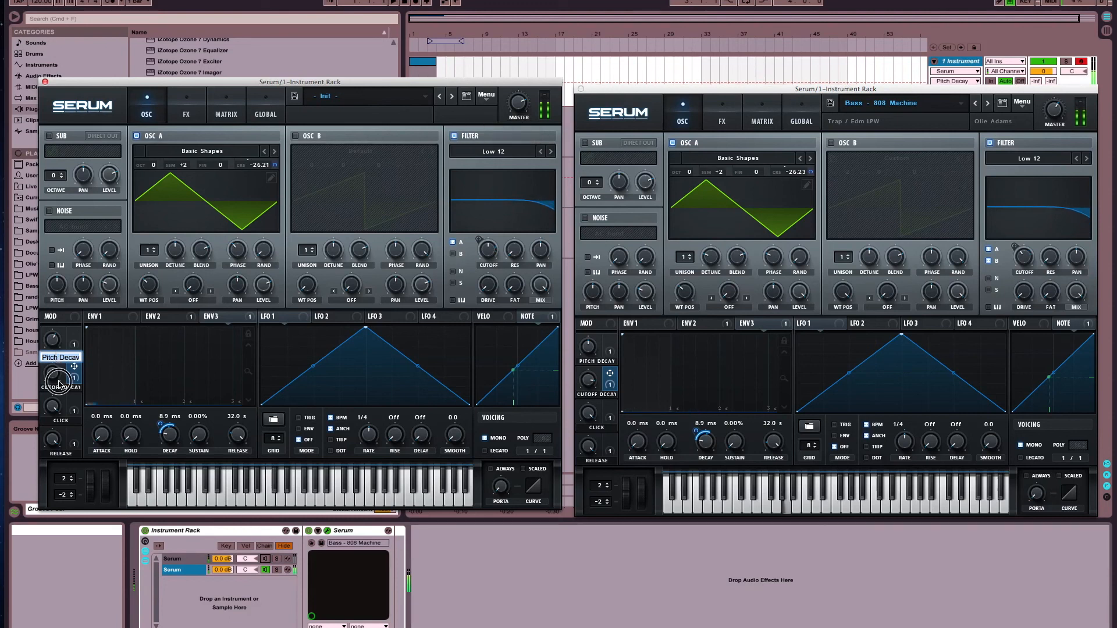
drag(58, 382, 59, 392)
click(59, 359)
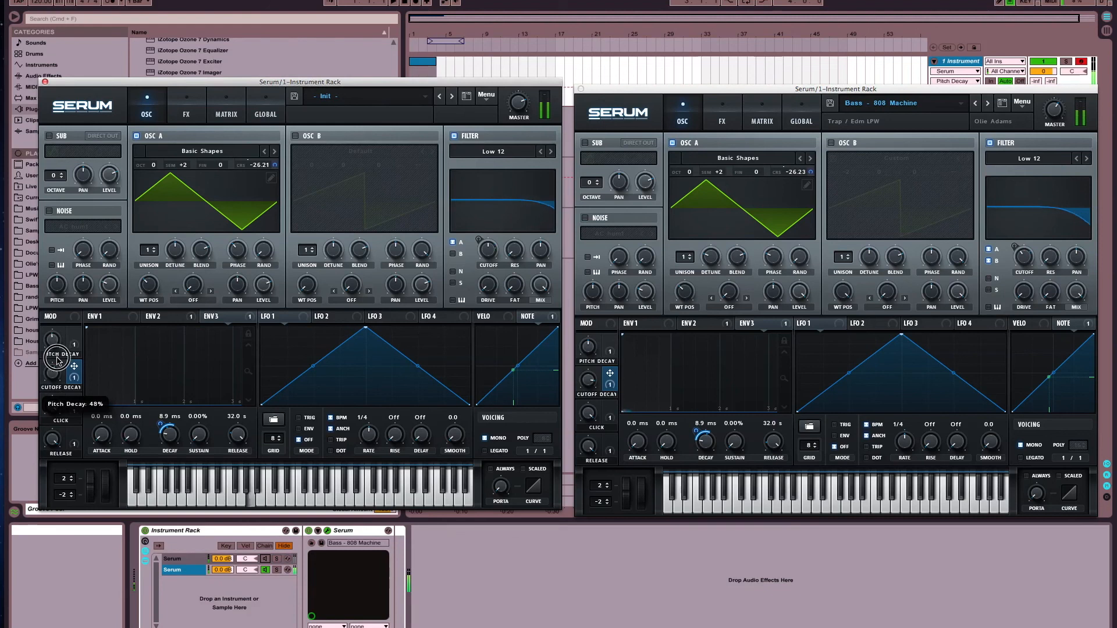
Compare the effects and modulation matrix pages of the Init patch and the 808 Machine preset, finishing on the oscillator pages
click(187, 117)
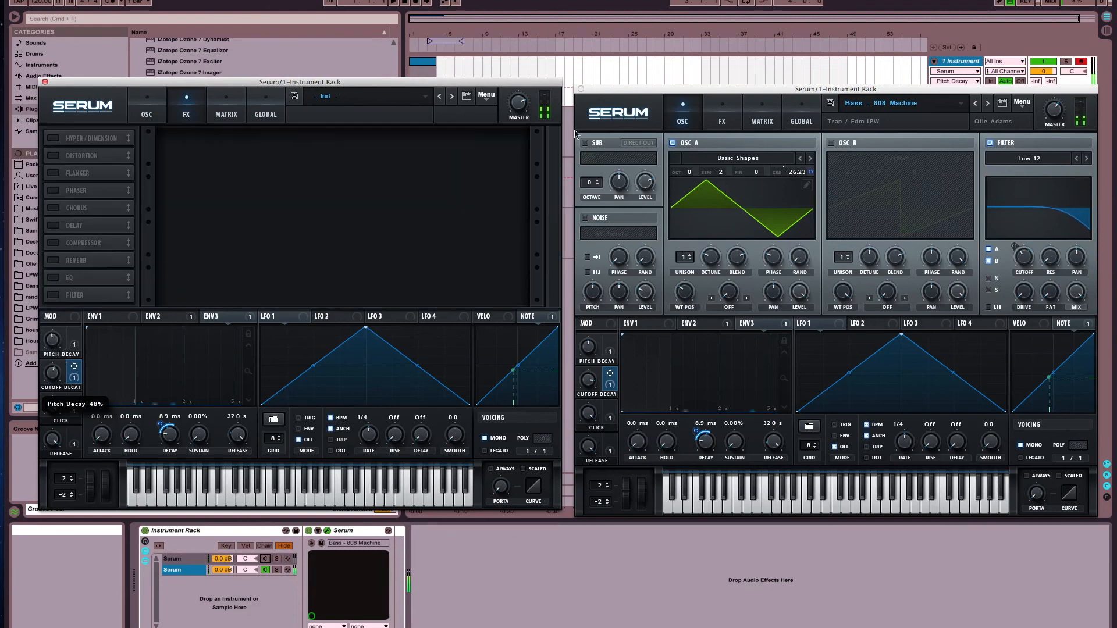
click(720, 122)
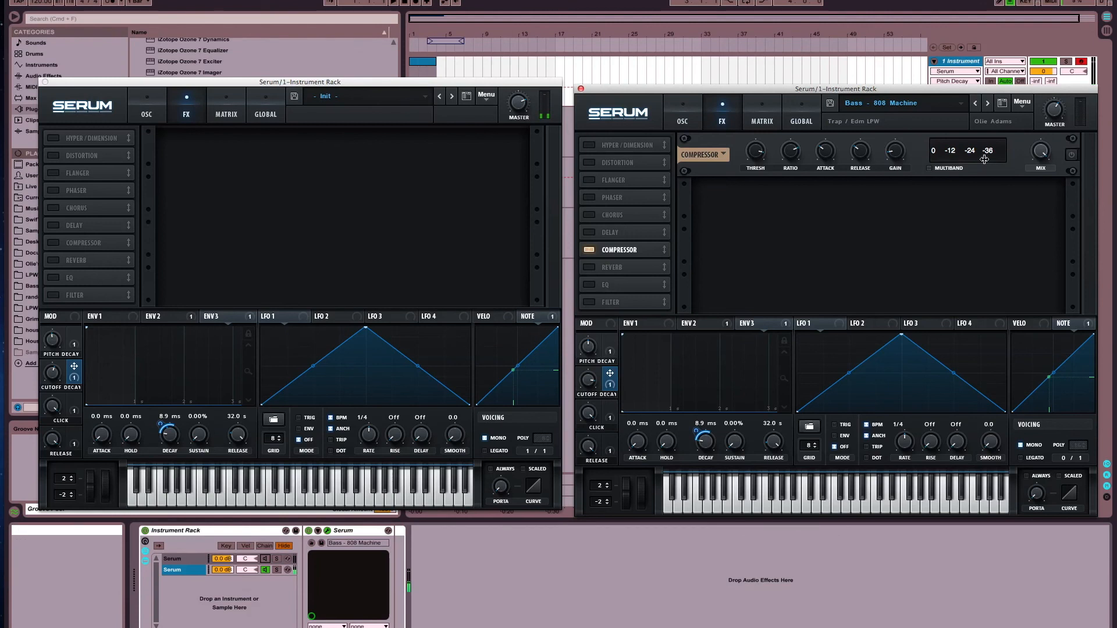
click(682, 119)
click(146, 110)
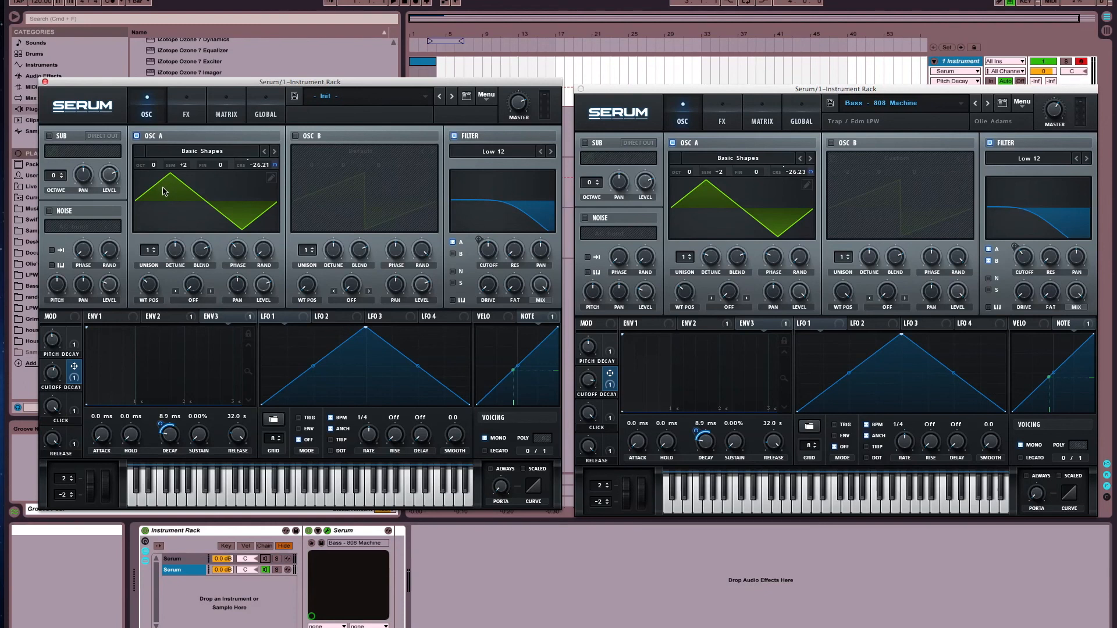
click(227, 114)
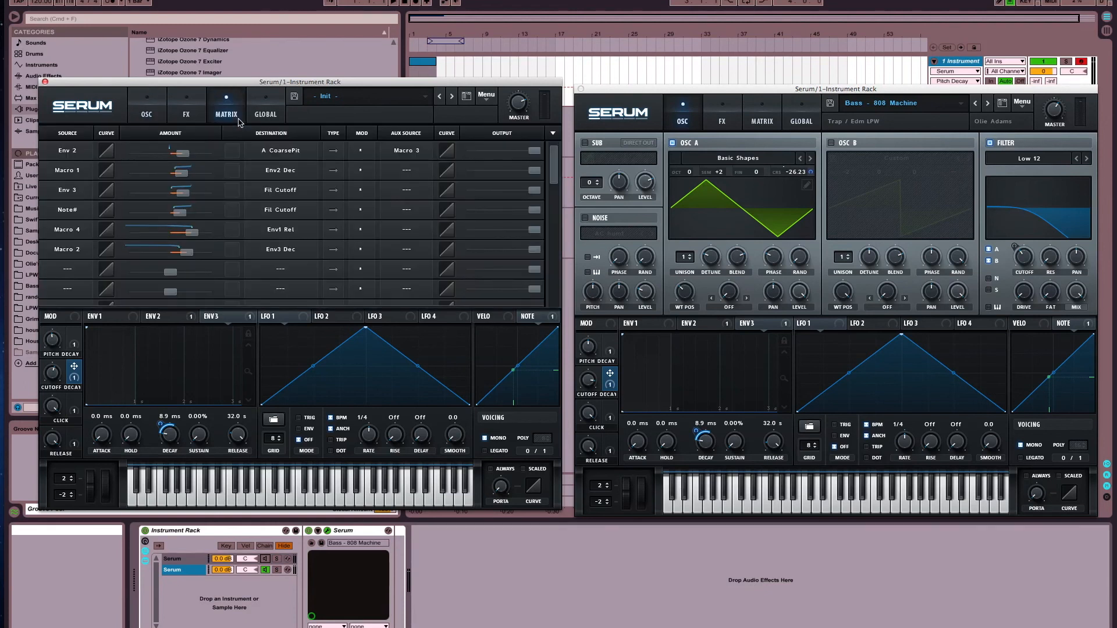
click(775, 128)
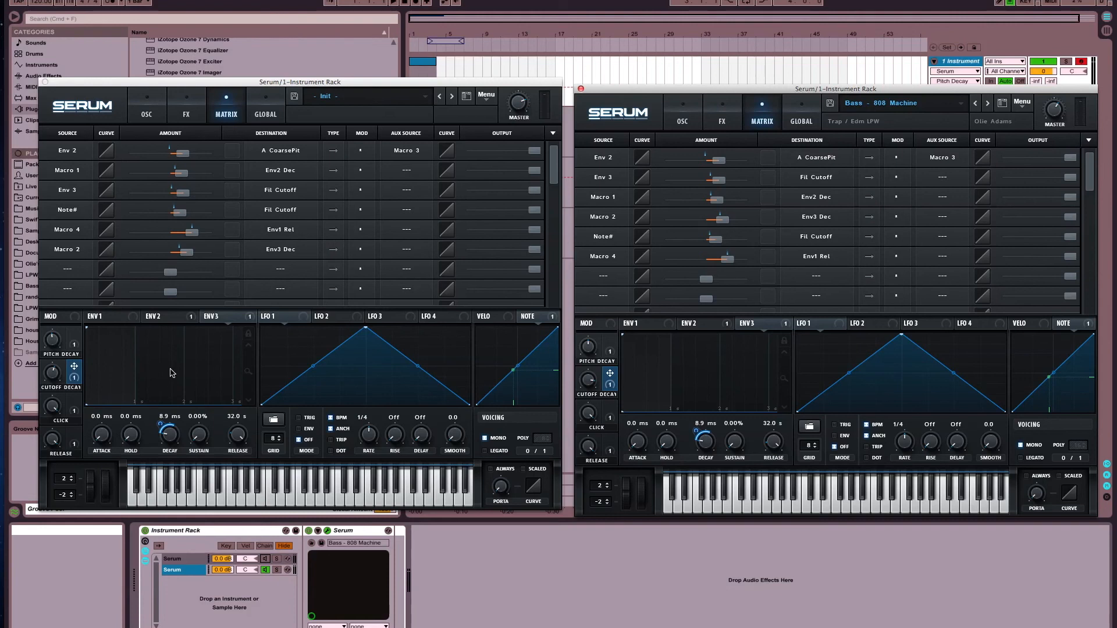
click(146, 110)
click(682, 114)
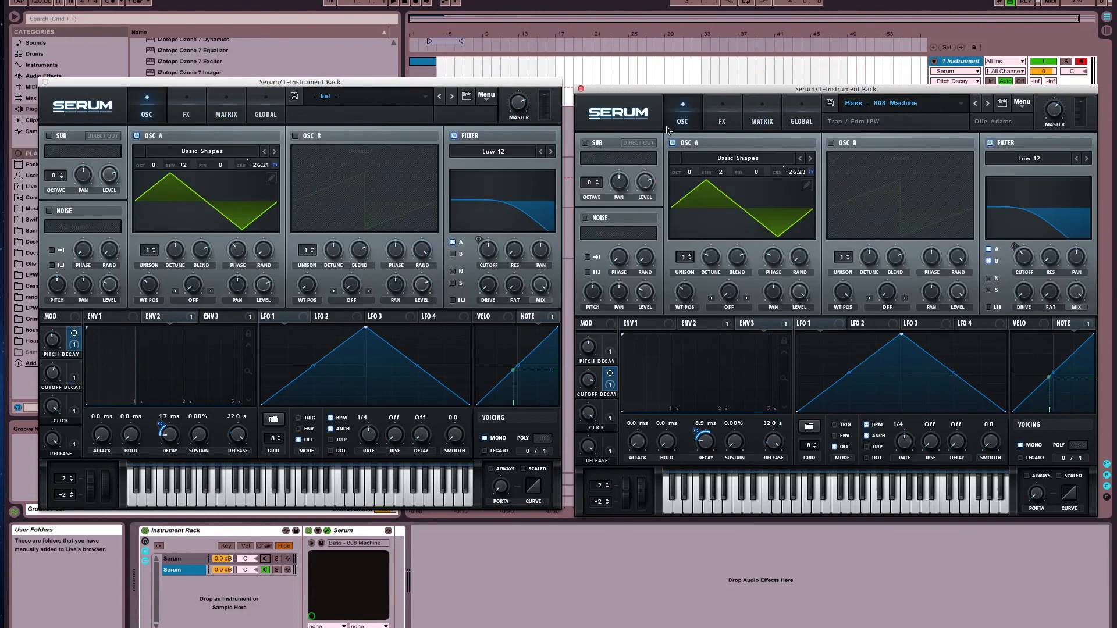